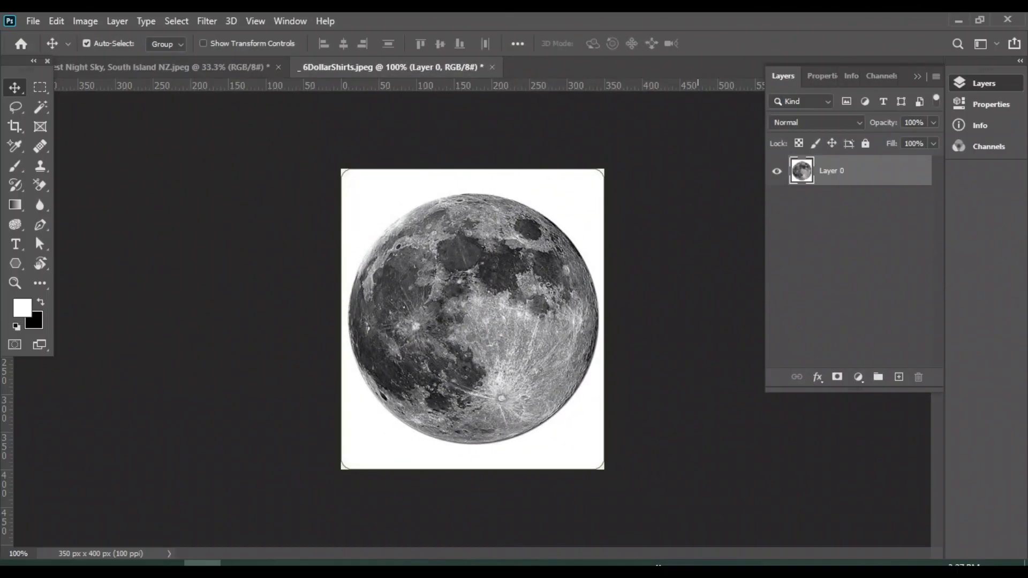
Invert the moon image so its white background turns black and its tones reverse
key("ctrl+i")
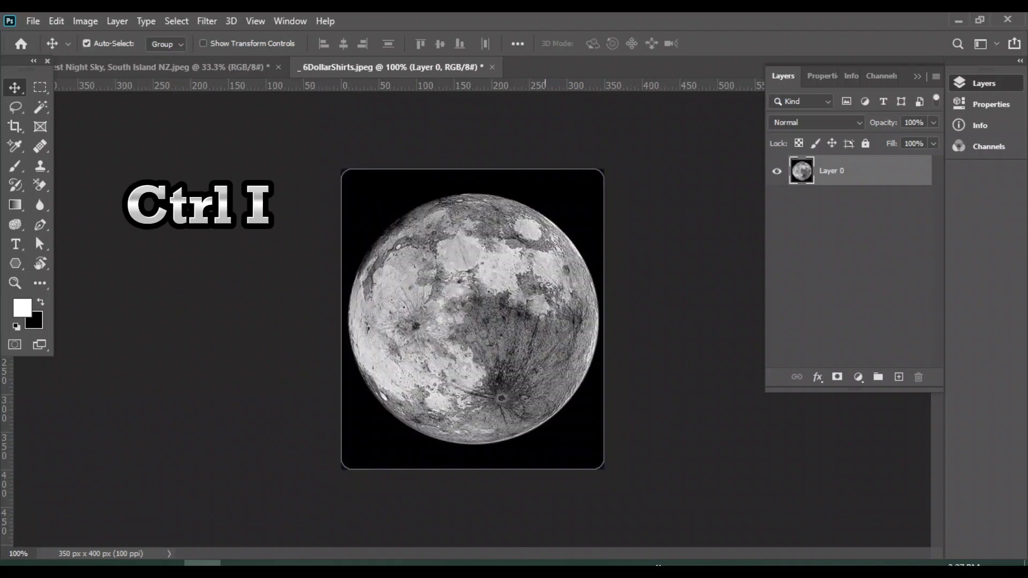
Extend the canvas right and down, then scale the moon layer up to about 124%
key("c")
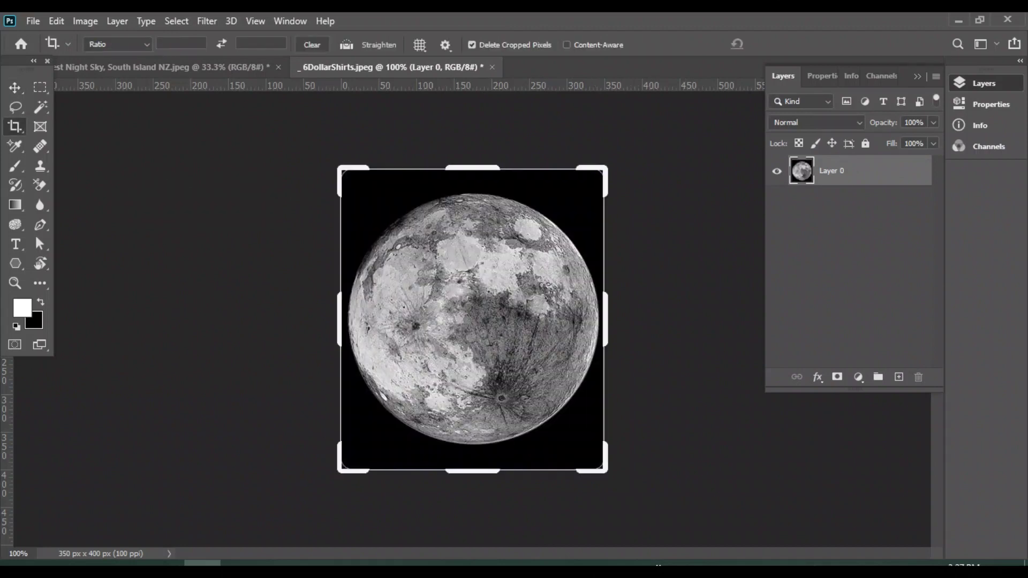
left_click_drag(605, 470, 675, 506)
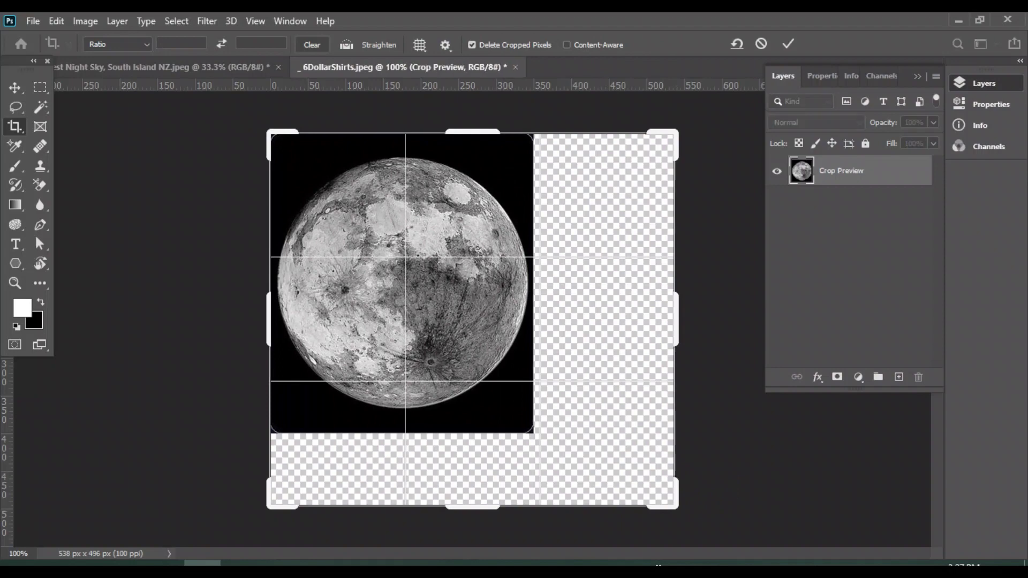
key("v")
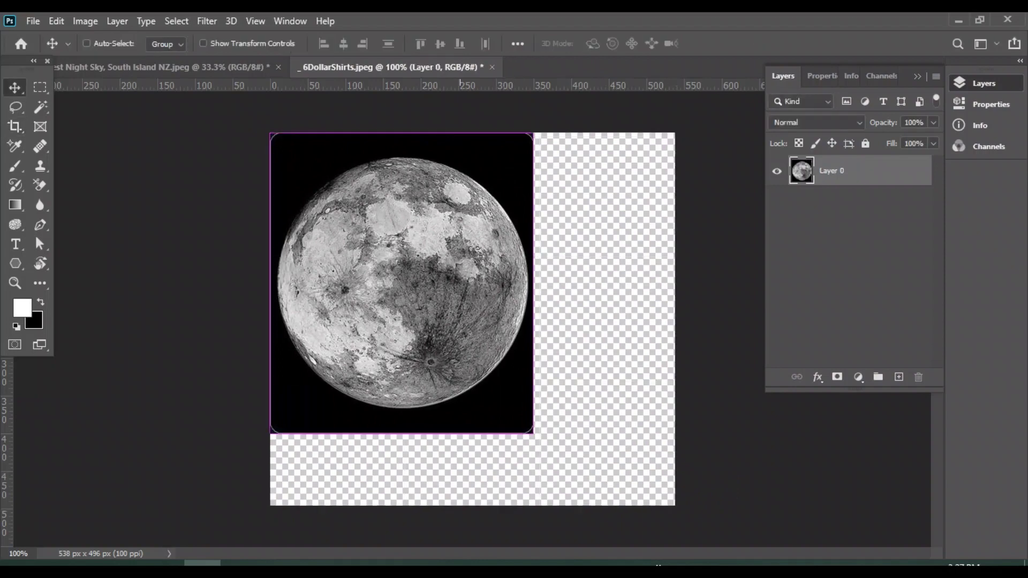
key("ctrl+t")
left_click_drag(533, 432, 627, 475)
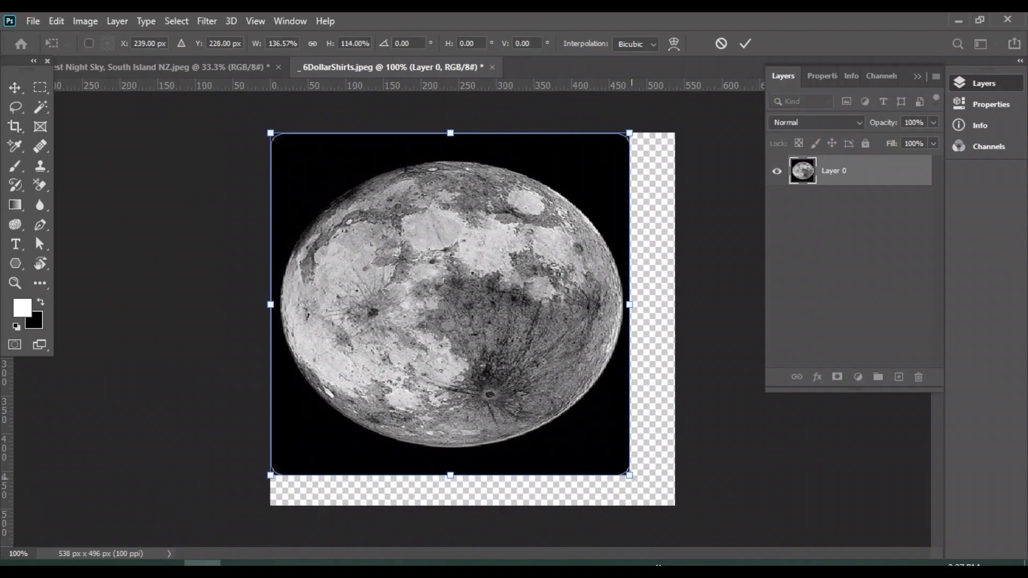
key("ctrl+z")
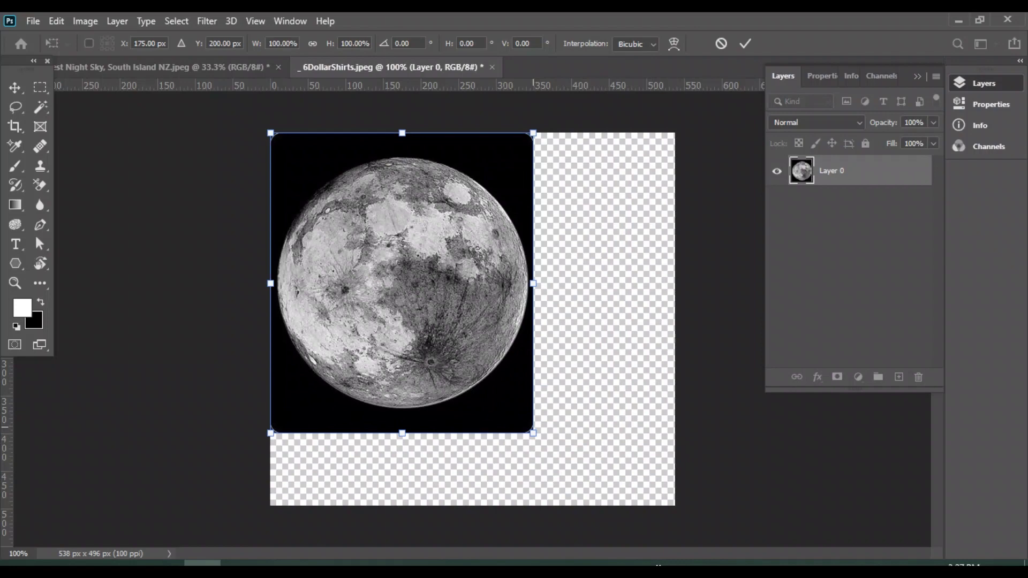
left_click_drag(532, 433, 597, 506)
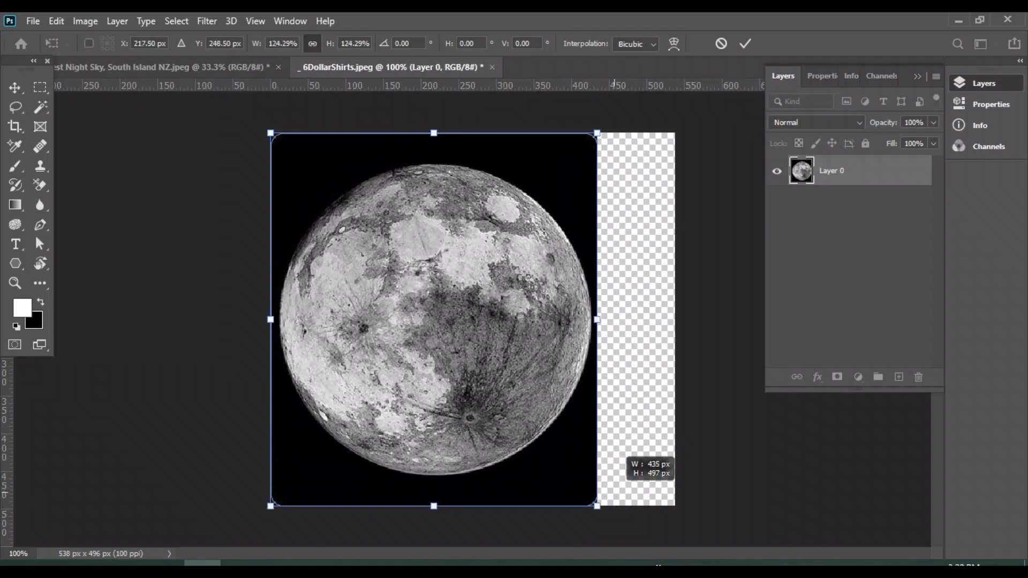
key("Return")
Crop the canvas's right edge in to 435 x 496 px
key("c")
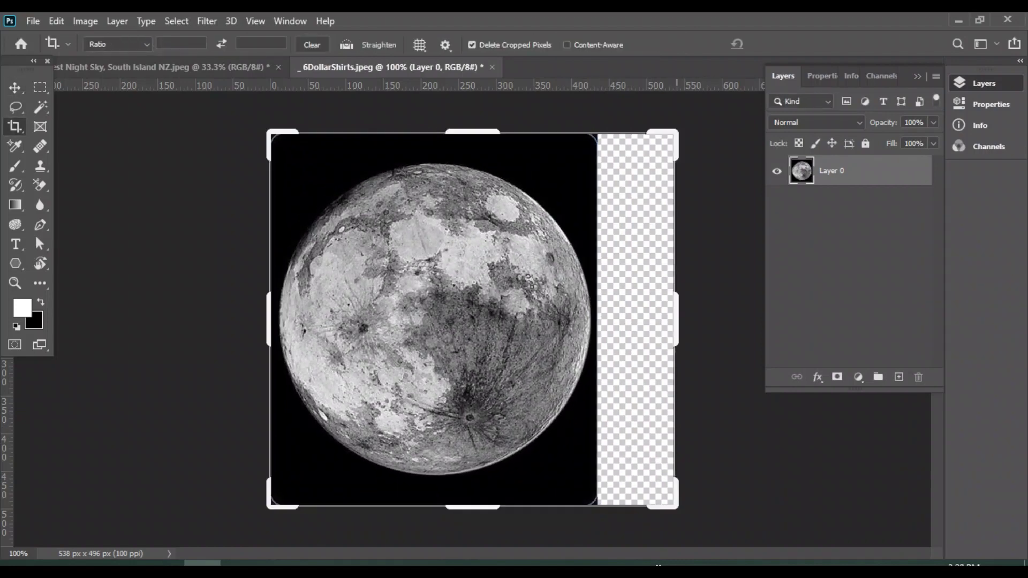
left_click_drag(676, 319, 677, 300)
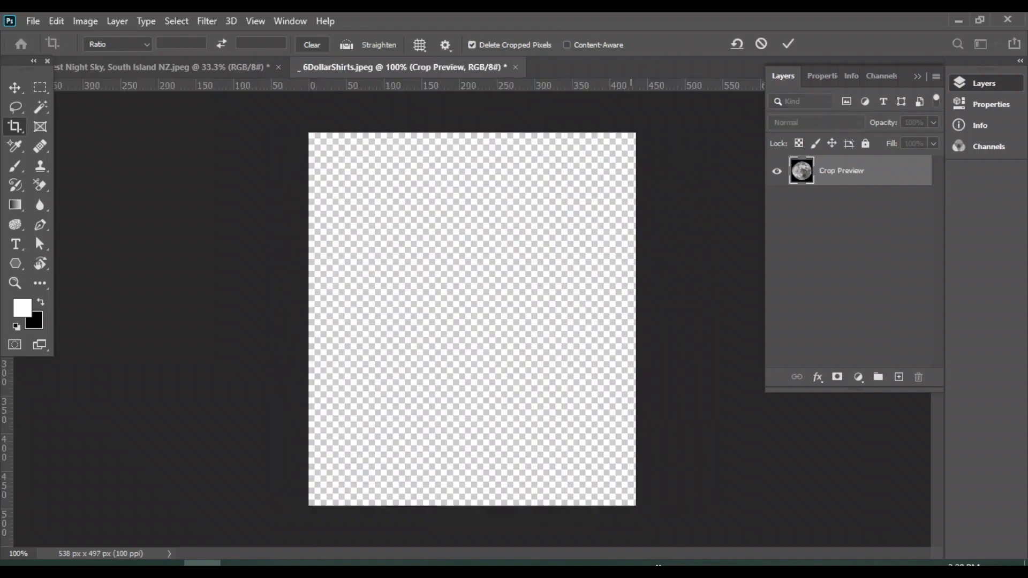
key("Return")
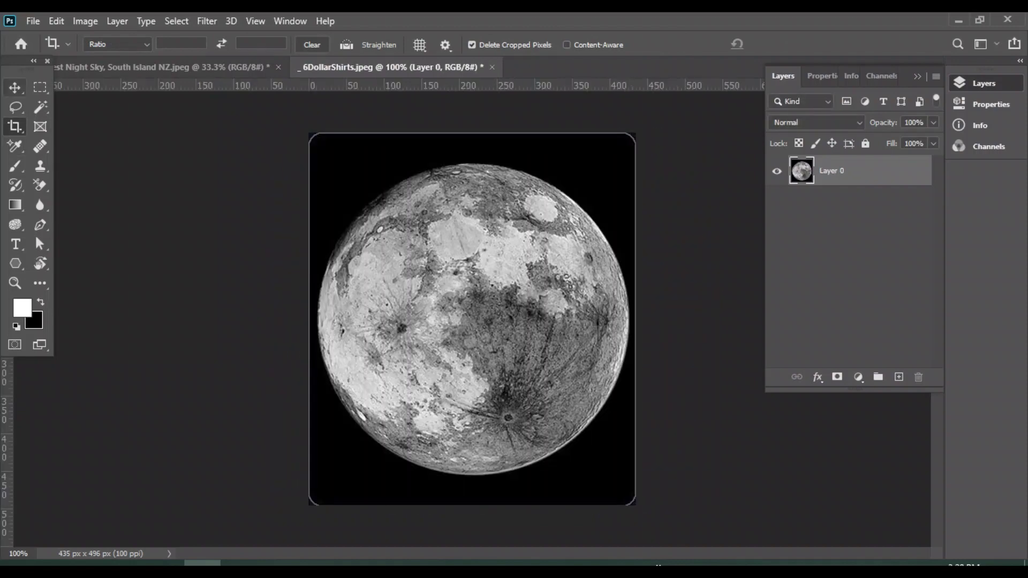
key("v")
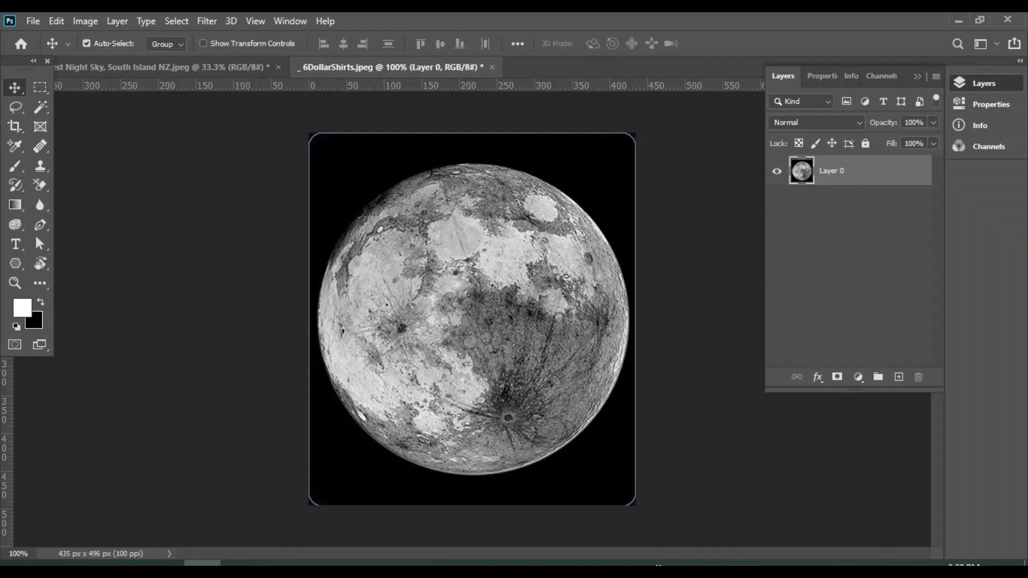
Place a colour sample point on the black background
left_click(15, 146)
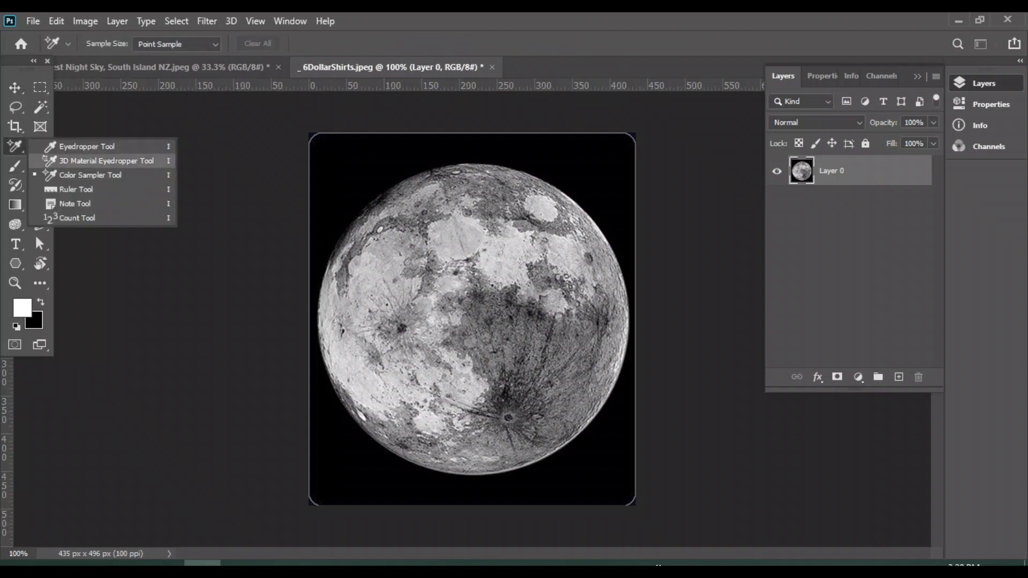
left_click(80, 175)
left_click(336, 182)
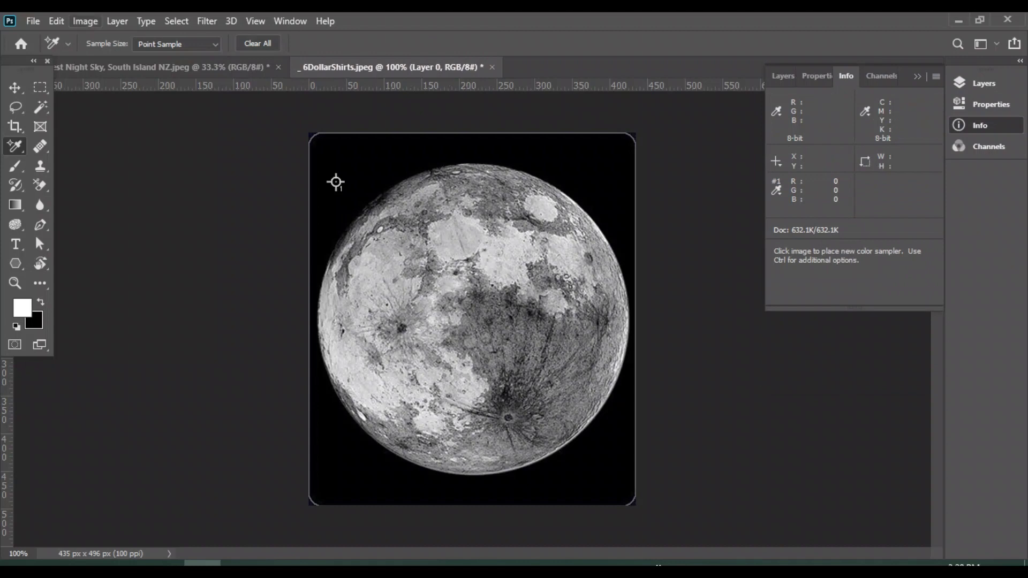
Select a 428 x 474 px rectangle around the moon
left_click(40, 87)
left_click(80, 87)
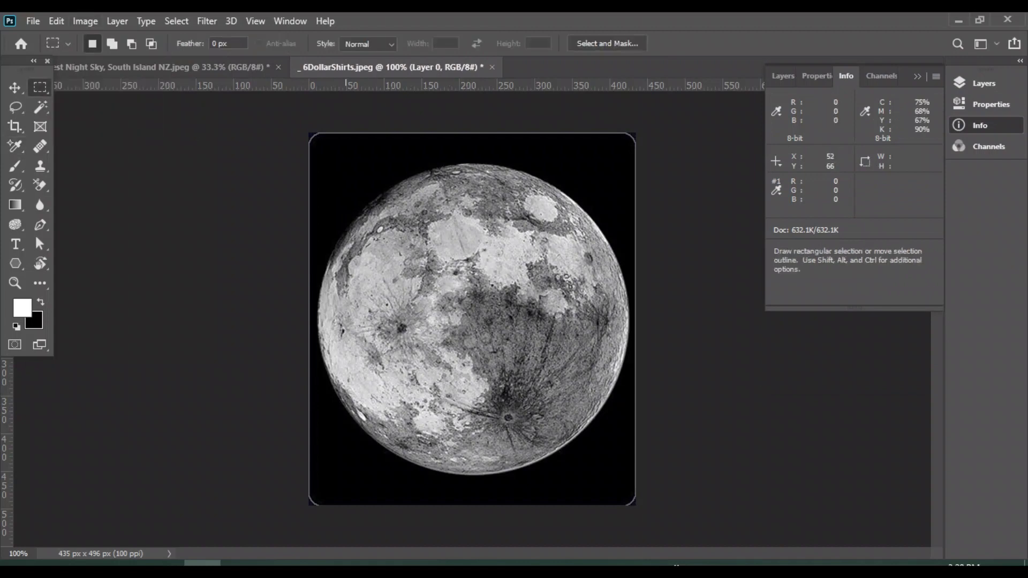
left_click_drag(313, 147, 632, 494)
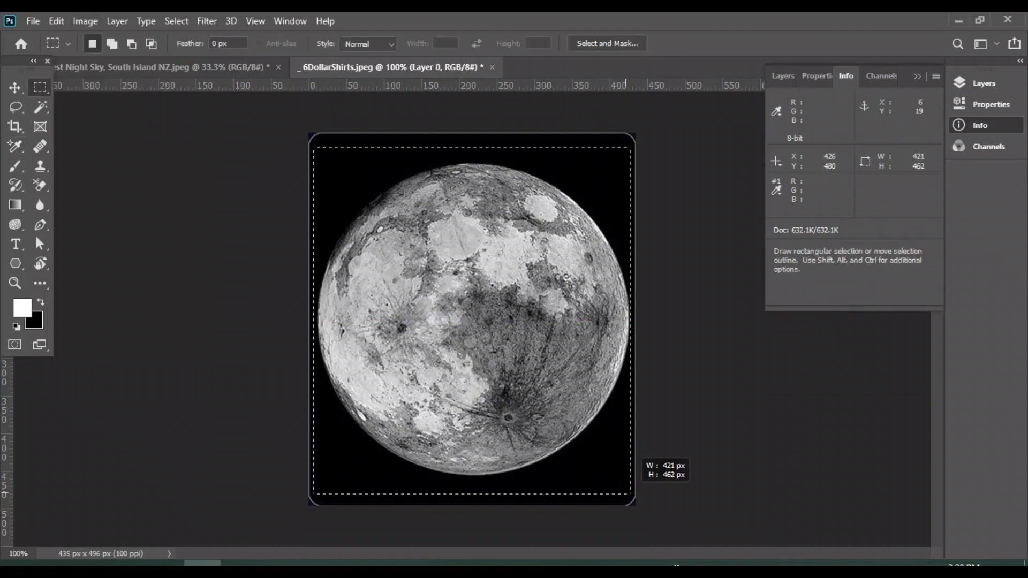
left_click_drag(631, 494, 634, 504)
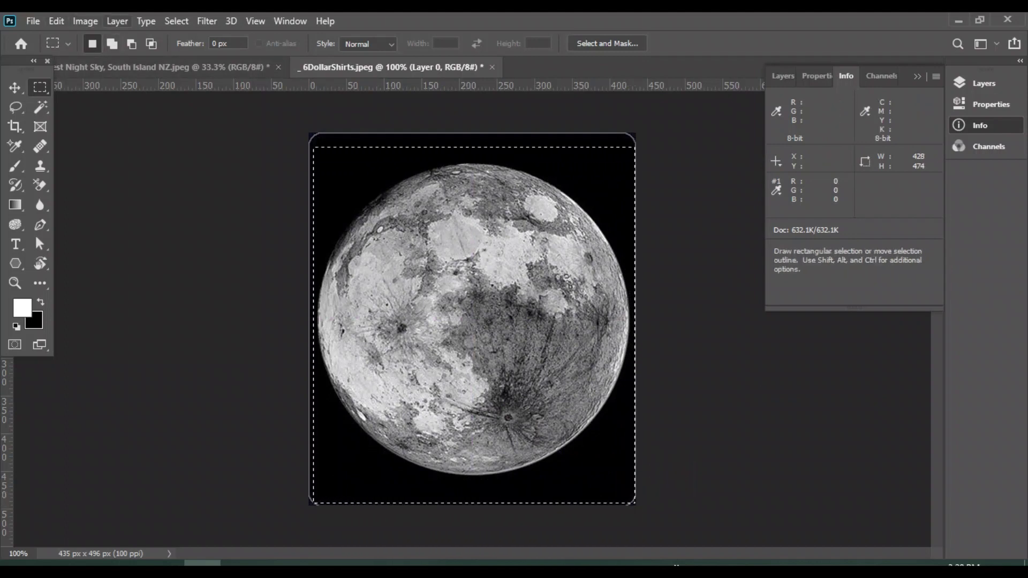
left_click(117, 20)
mouse_move(108, 60)
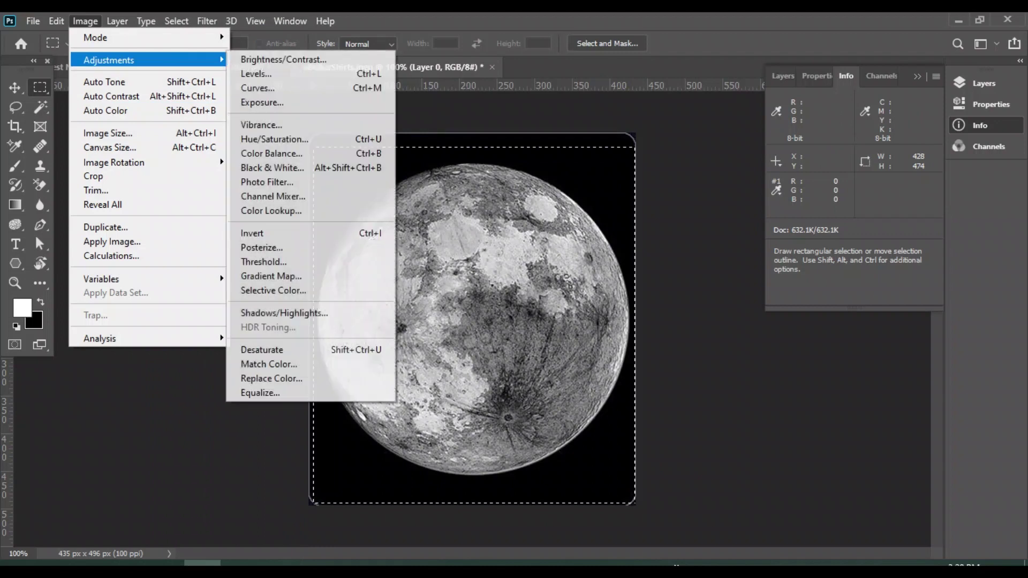
Apply Levels with the white input point moved in to 219
left_click(256, 74)
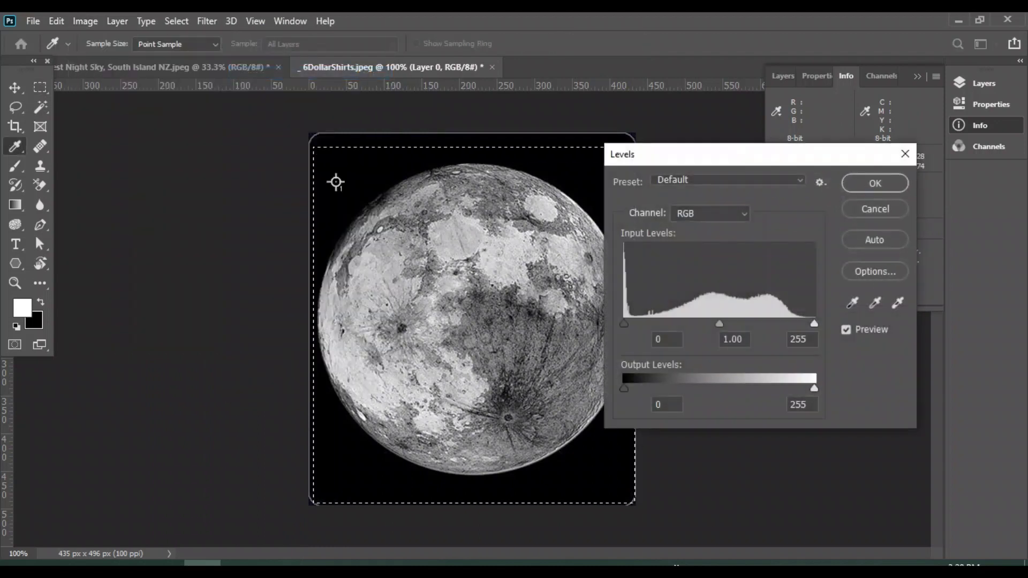
left_click_drag(814, 324, 789, 324)
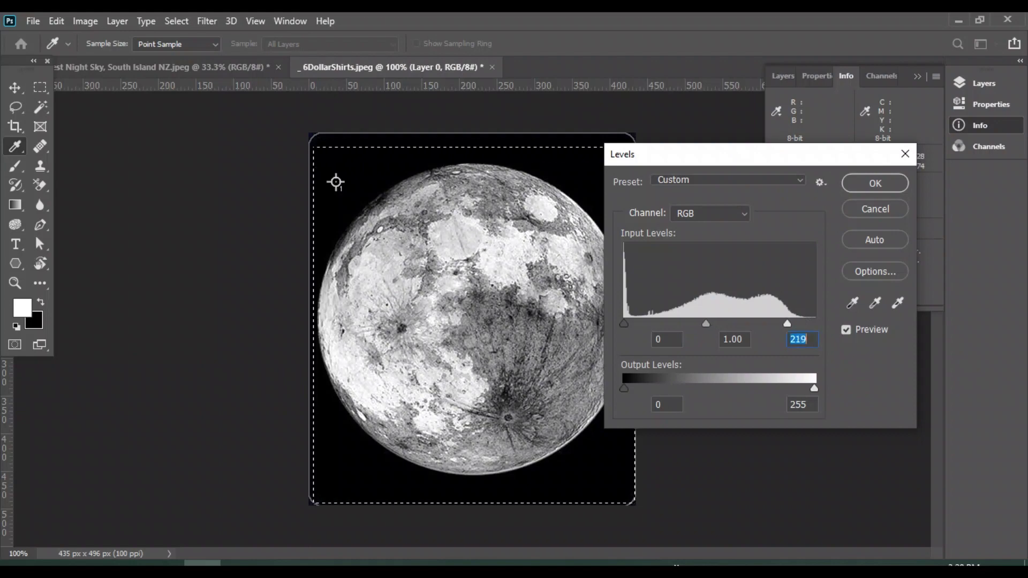
key("Return")
Define the selected moon as a new brush preset named 'moon brush'
key("m")
key("alt+e")
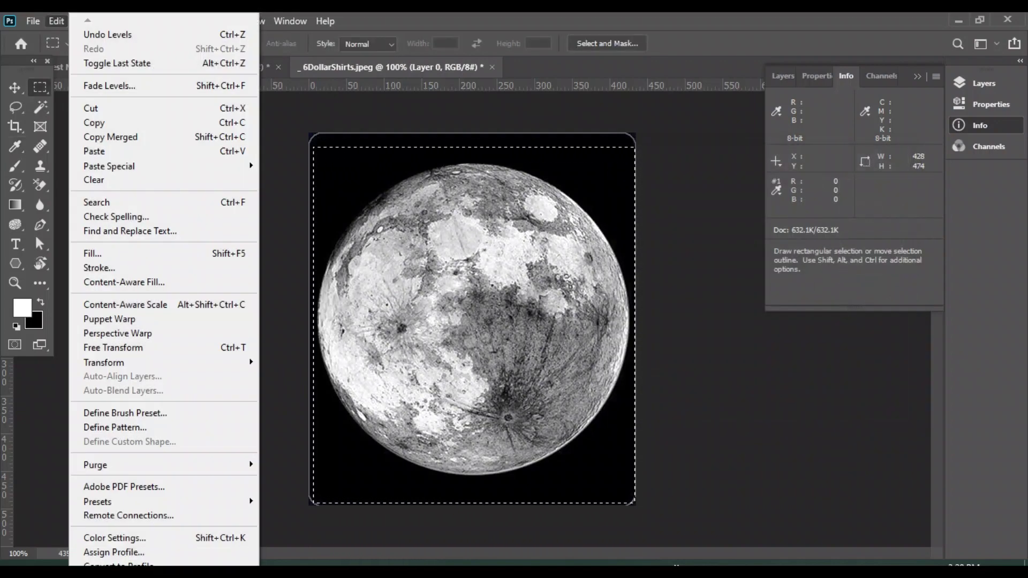
key("Return")
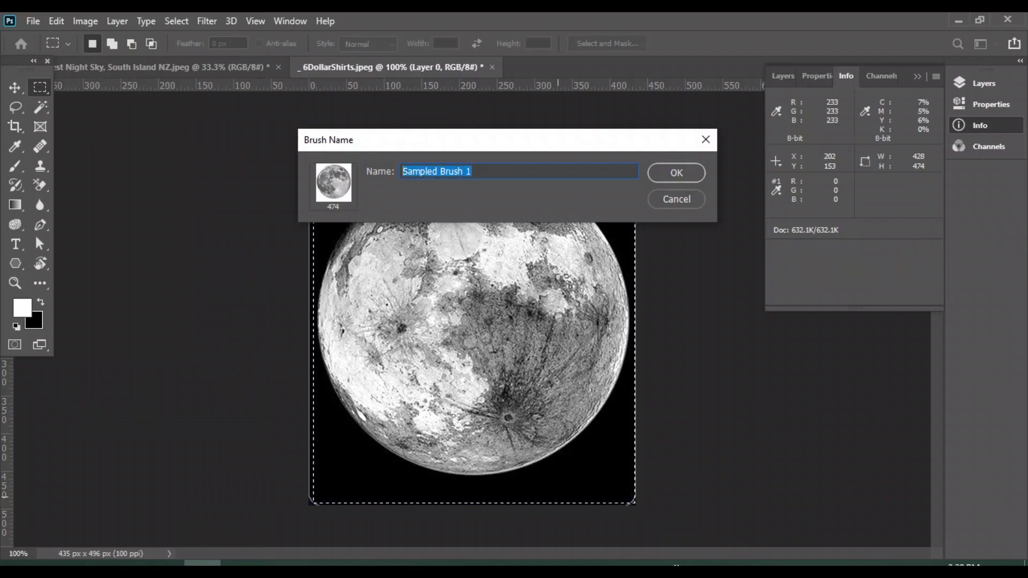
key("BackSpace")
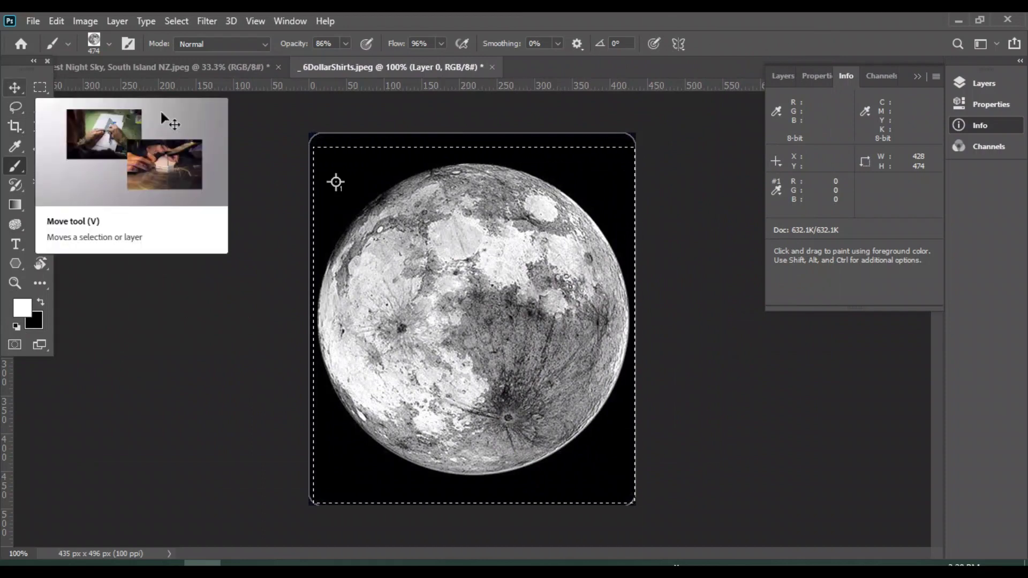
Turn off Move tool Auto-Select and switch to the night-sky document
left_click(15, 86)
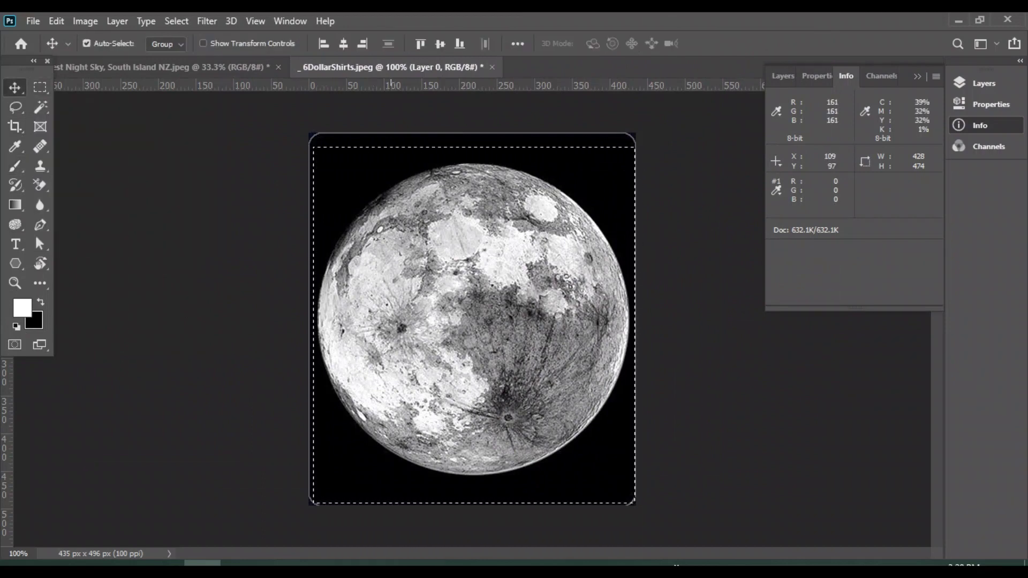
key("ctrl")
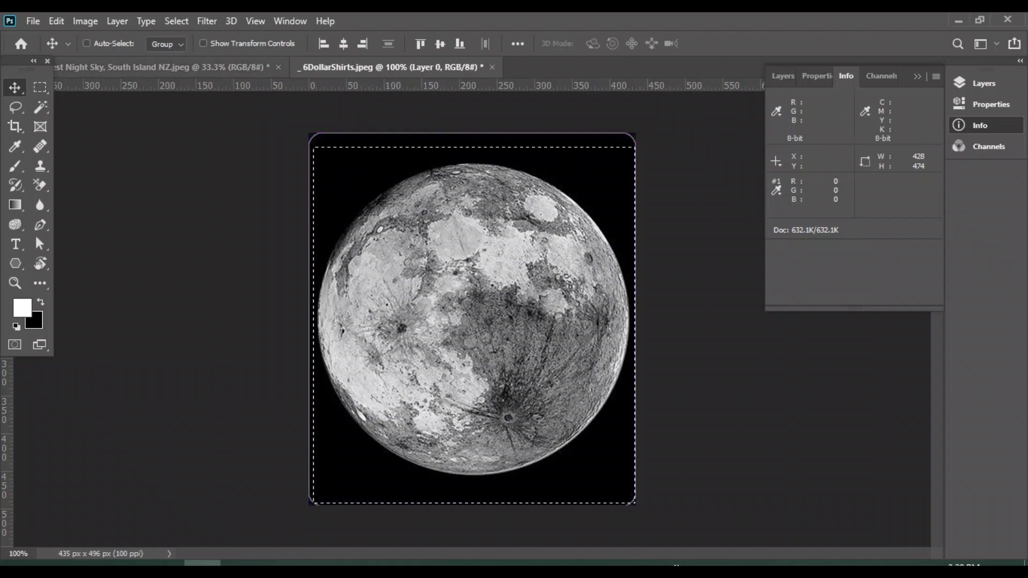
key("ctrl+Tab")
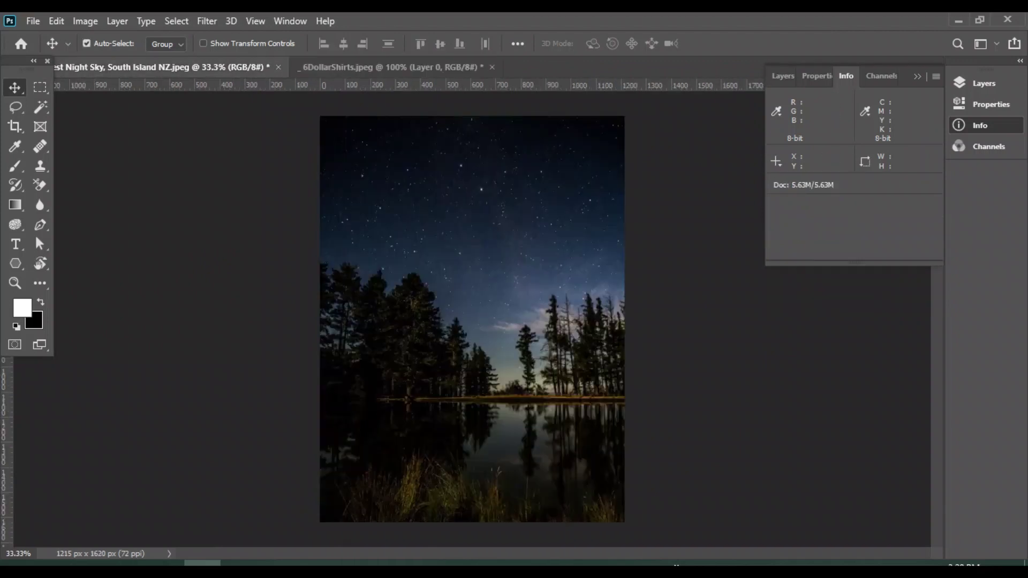
Unlock the Background into Layer 0 and extend the canvas down and right
key("F7")
left_click(916, 171)
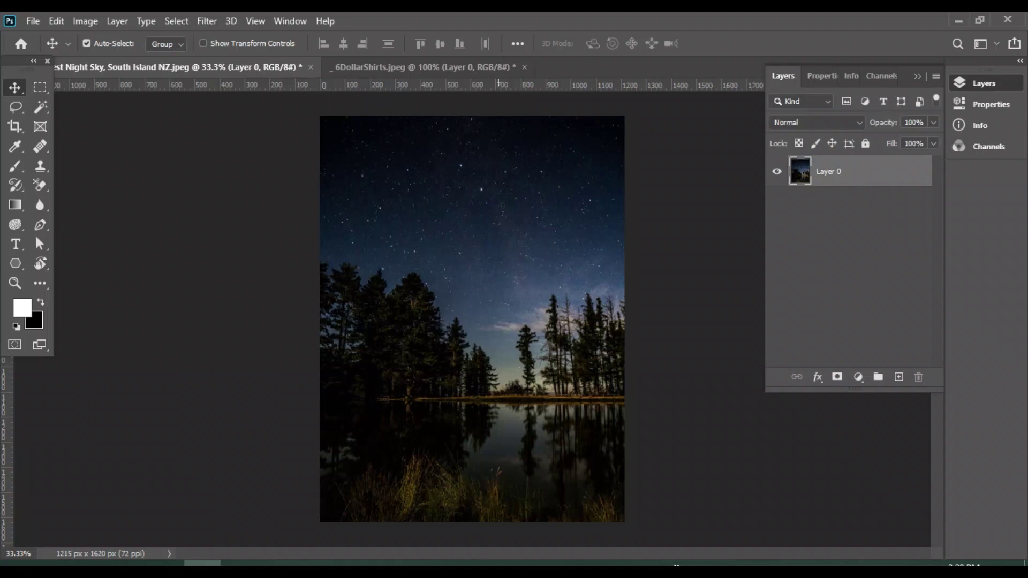
key("c")
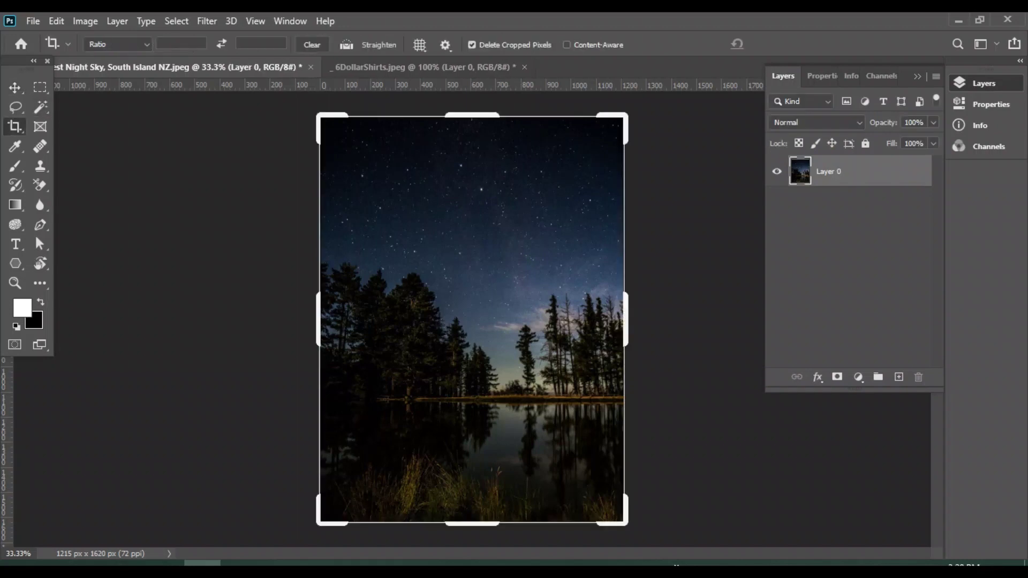
left_click_drag(625, 306, 625, 305)
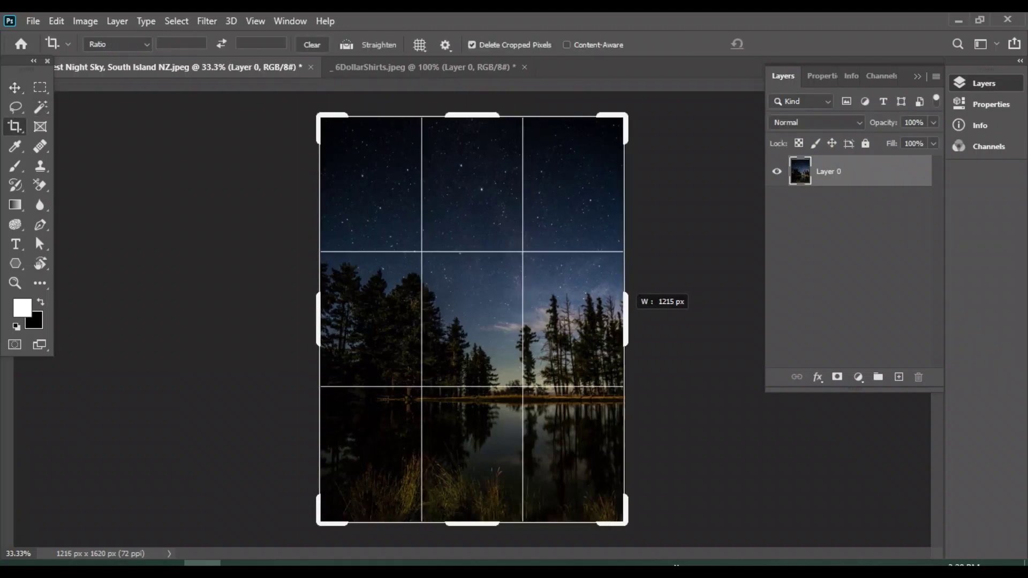
left_click_drag(625, 522, 672, 545)
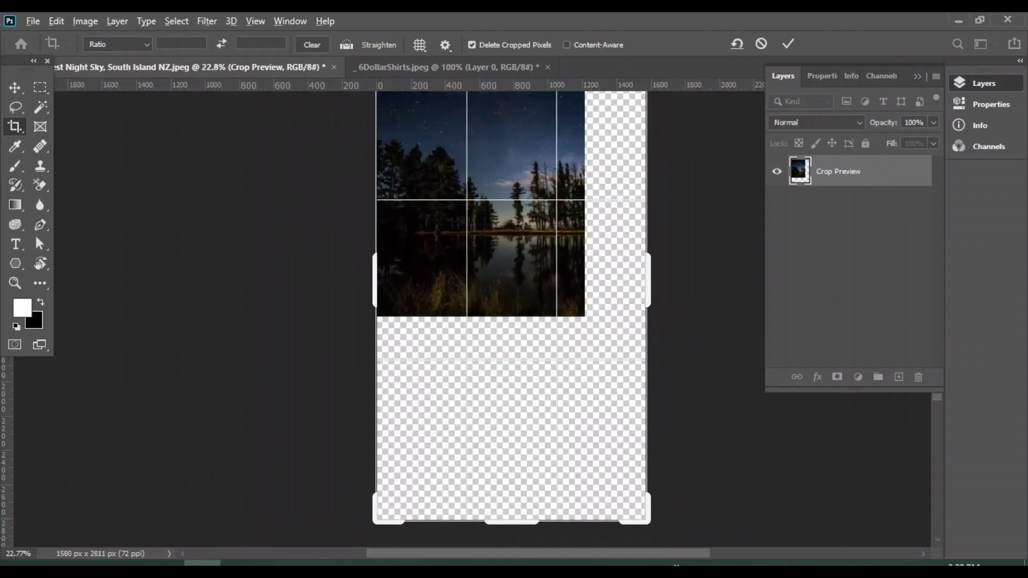
key("v")
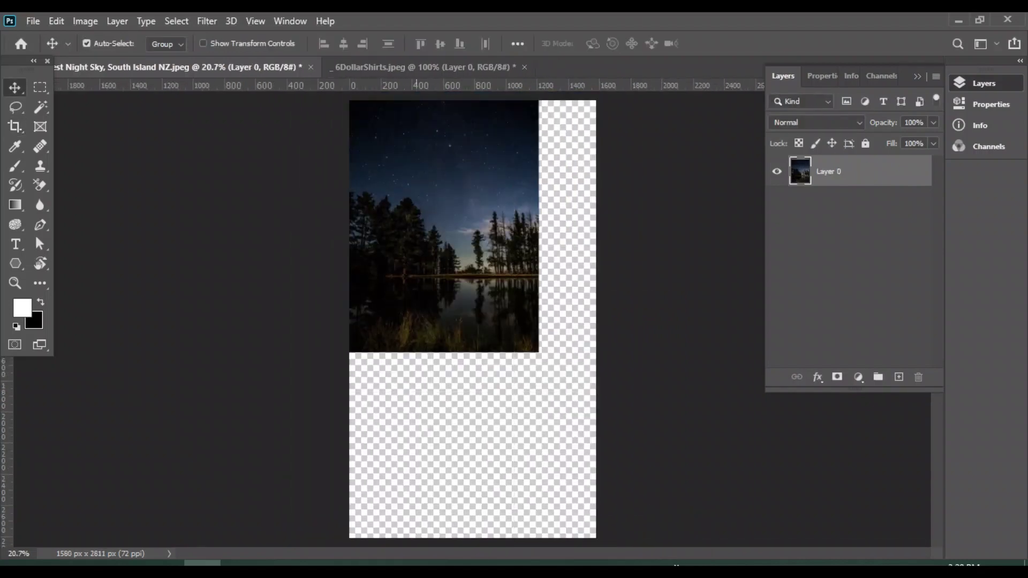
Scale the night-sky photo up proportionally to about 174% to fill the canvas
key("ctrl+t")
left_click_drag(444, 352, 444, 450)
key("ctrl+z")
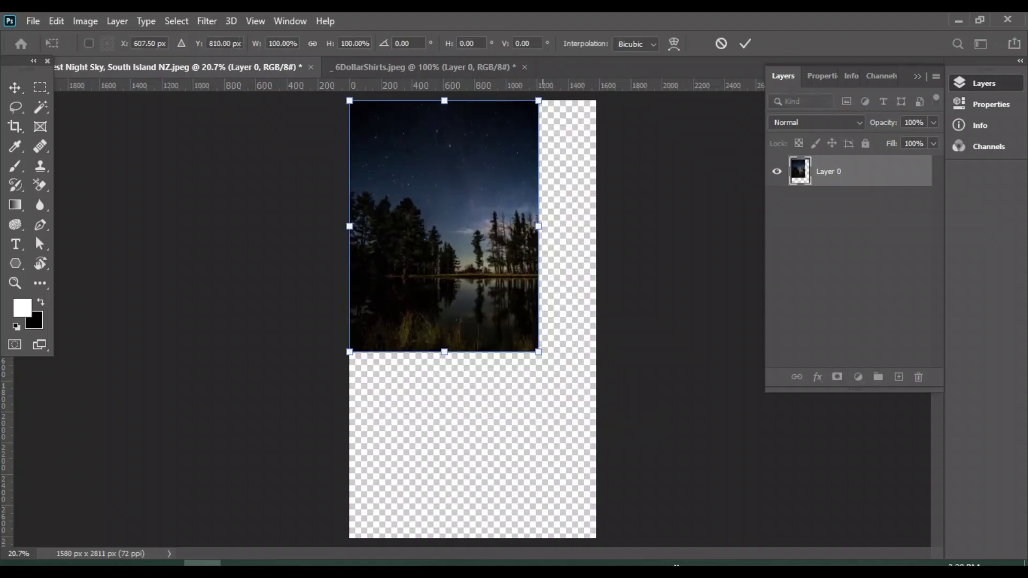
mouse_move(539, 352)
left_mouse_down()
mouse_move(667, 534)
mouse_move(682, 540)
left_mouse_up()
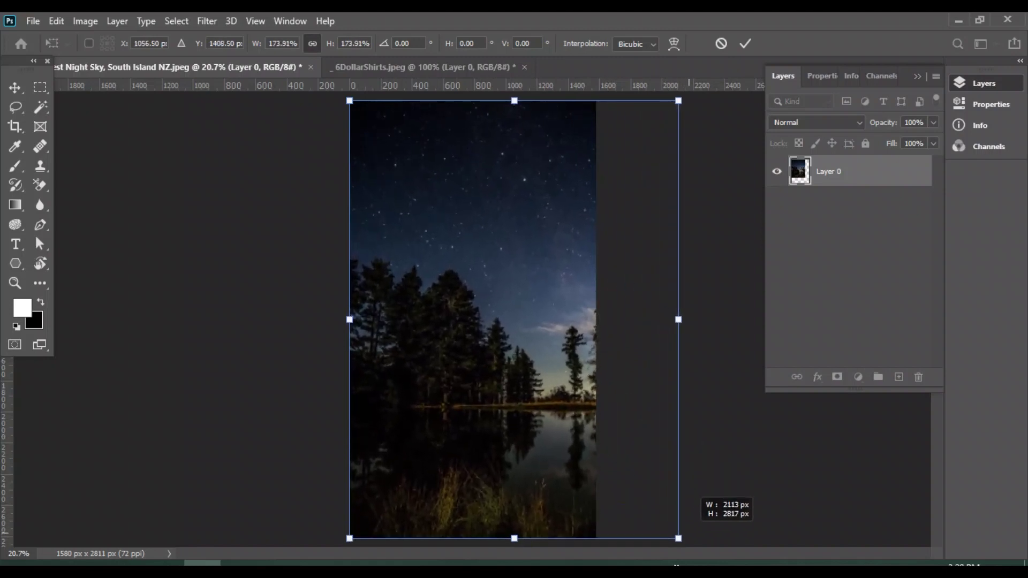
key("Return")
Crop the canvas to the enlarged photo's width, giving 2119 x 2811 px
key("c")
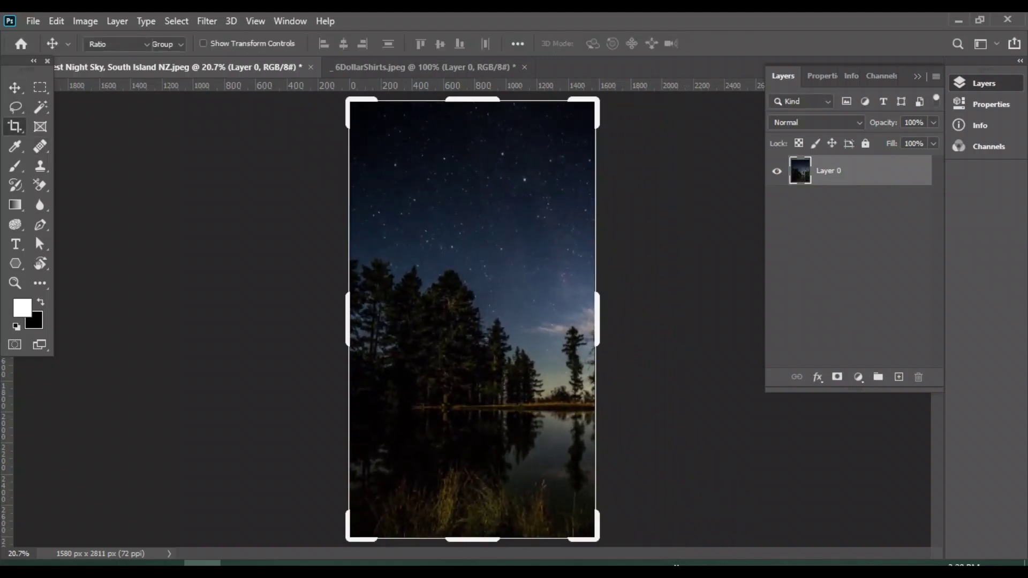
mouse_move(598, 319)
left_mouse_down()
mouse_move(651, 319)
mouse_move(638, 319)
left_mouse_up()
key("Return")
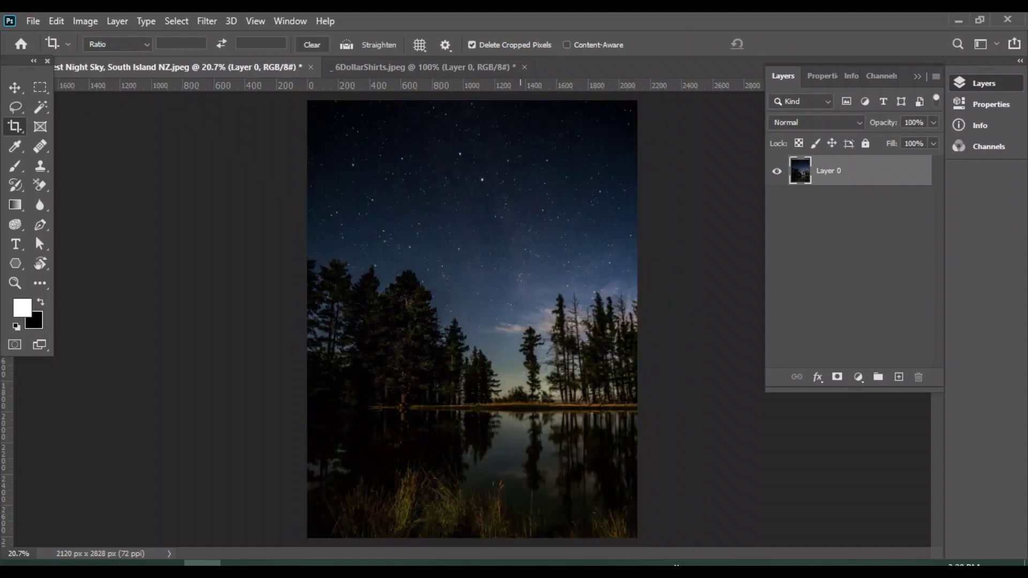
left_click(15, 87)
left_click(15, 107)
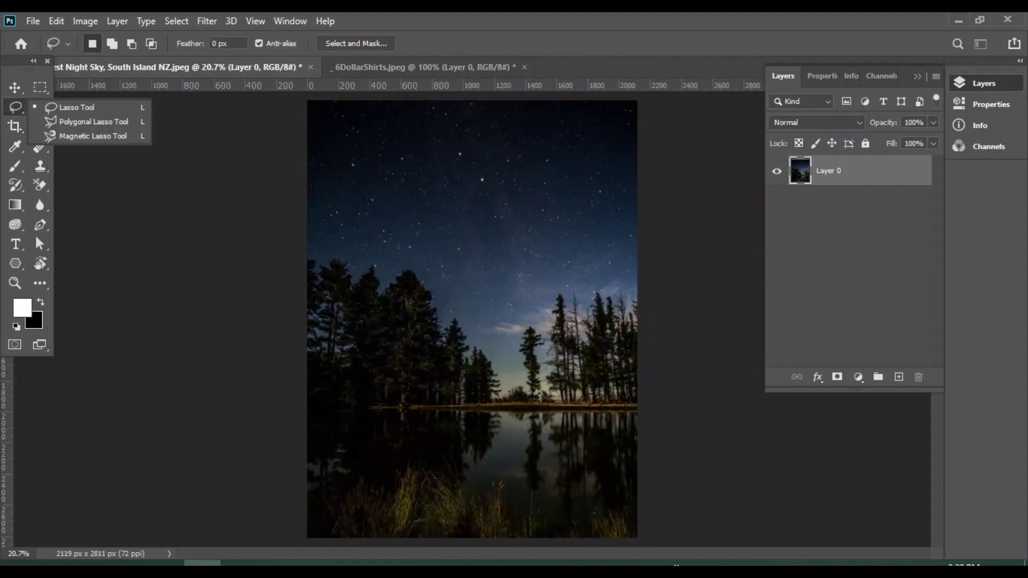
left_click(91, 122)
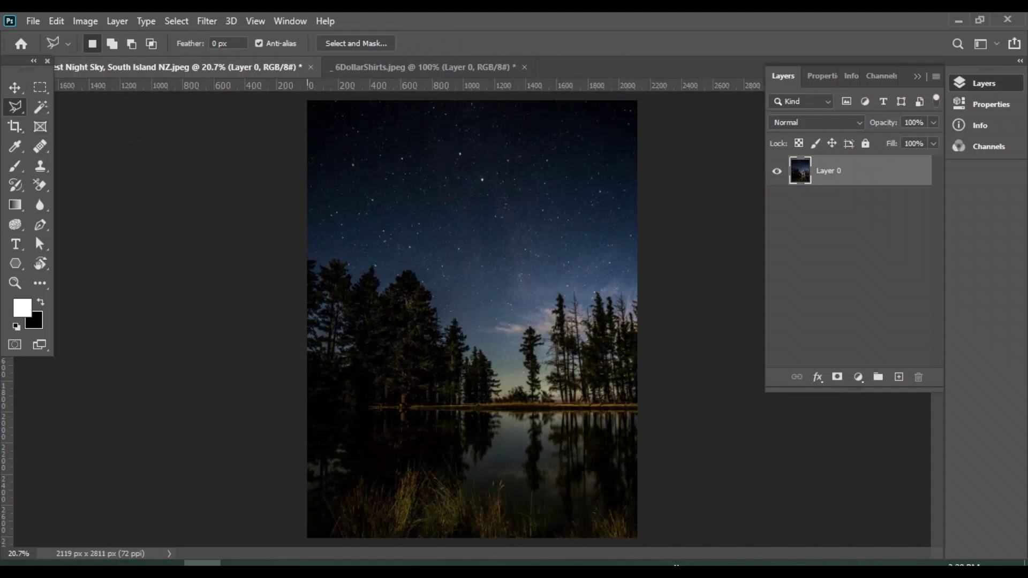
Lasso the starry sky above the tree line, then inverse the selection
left_click(322, 229)
key("Escape")
left_click(15, 107)
left_click(75, 106)
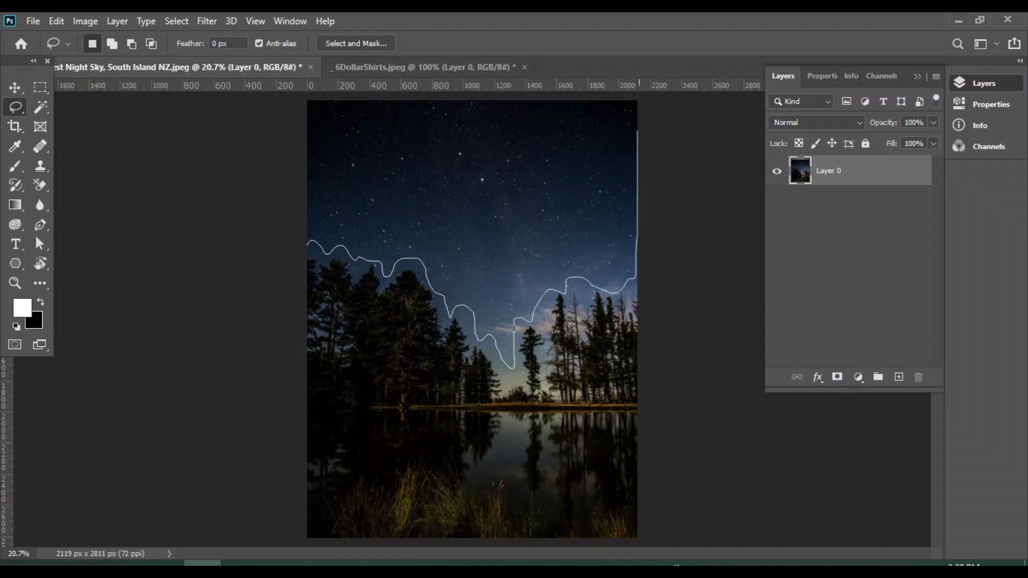
mouse_move(633, 100)
left_mouse_down()
mouse_move(145, 271)
mouse_move(308, 242)
left_mouse_up()
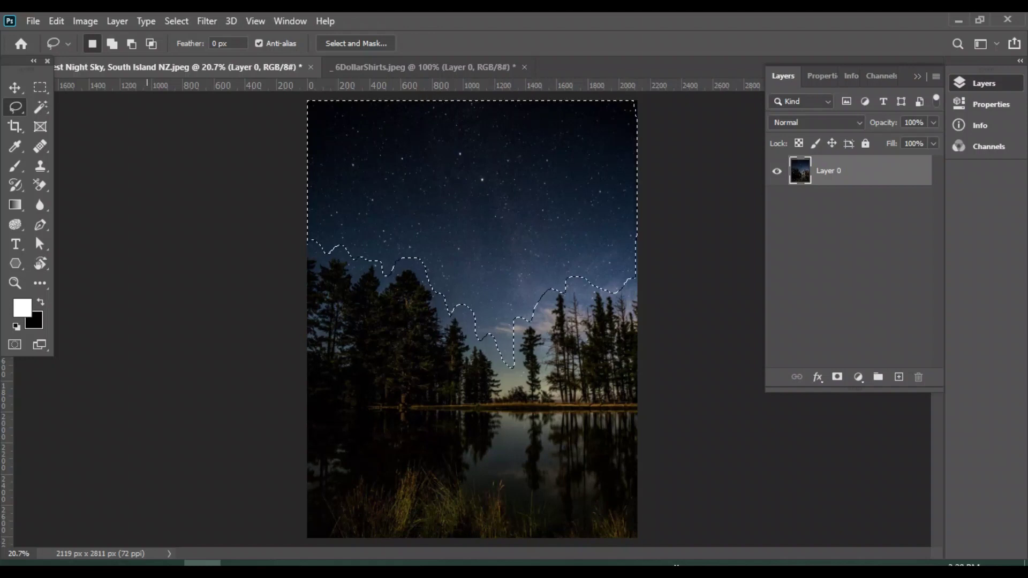
right_click(406, 163)
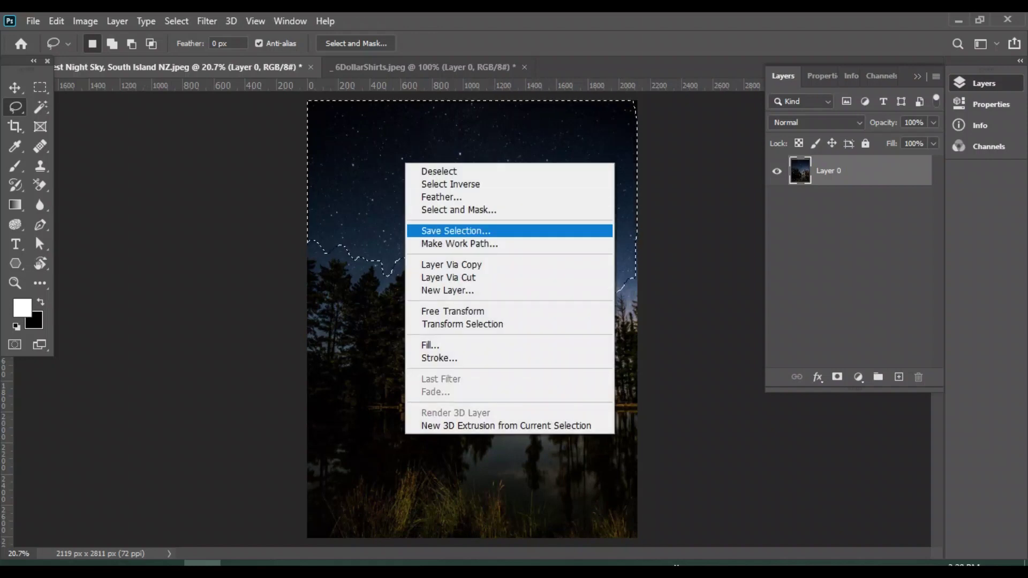
left_click(461, 184)
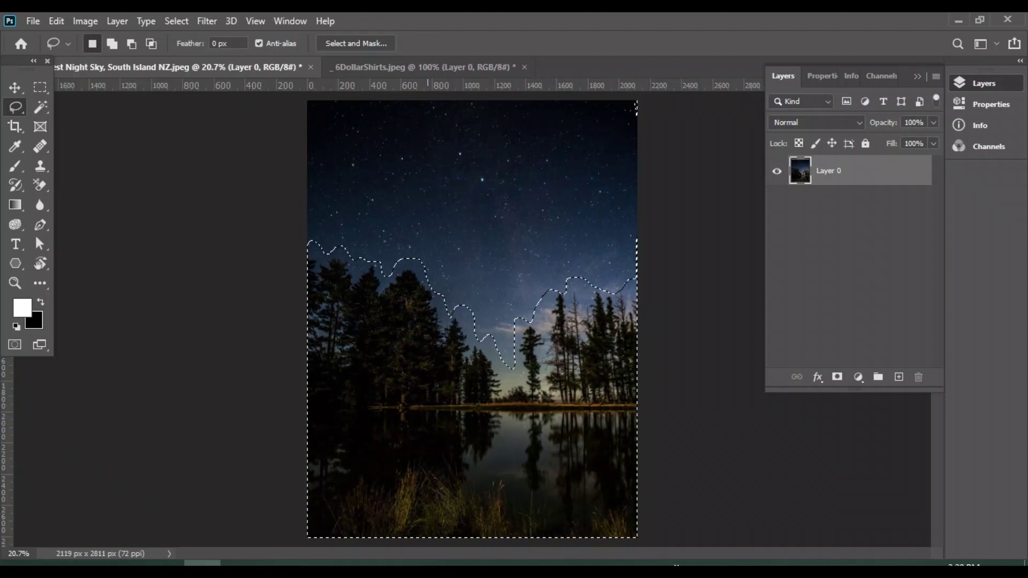
right_click(469, 210)
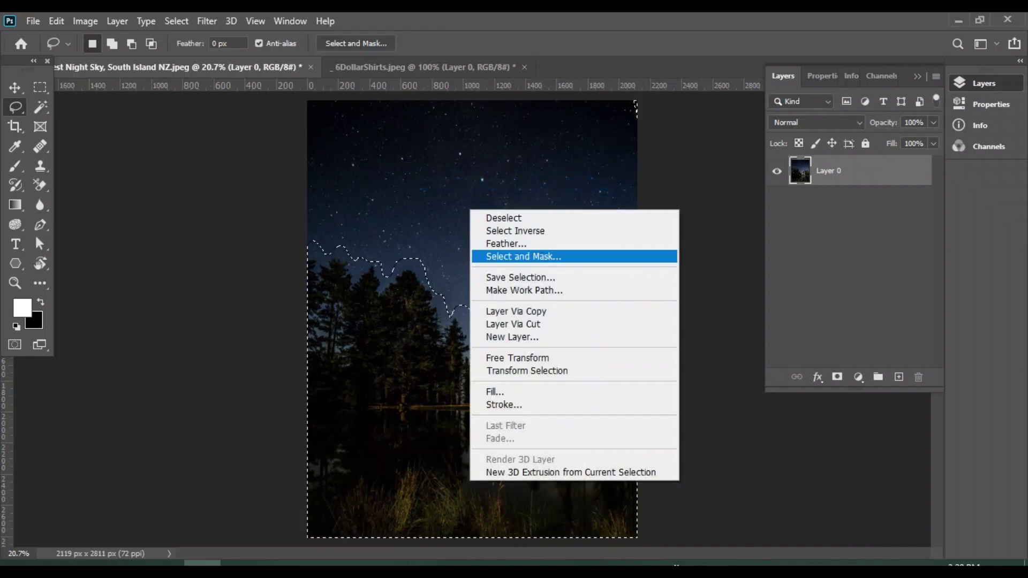
Refine the selection edge along the left and right skyline in Select and Mask
left_click(523, 257)
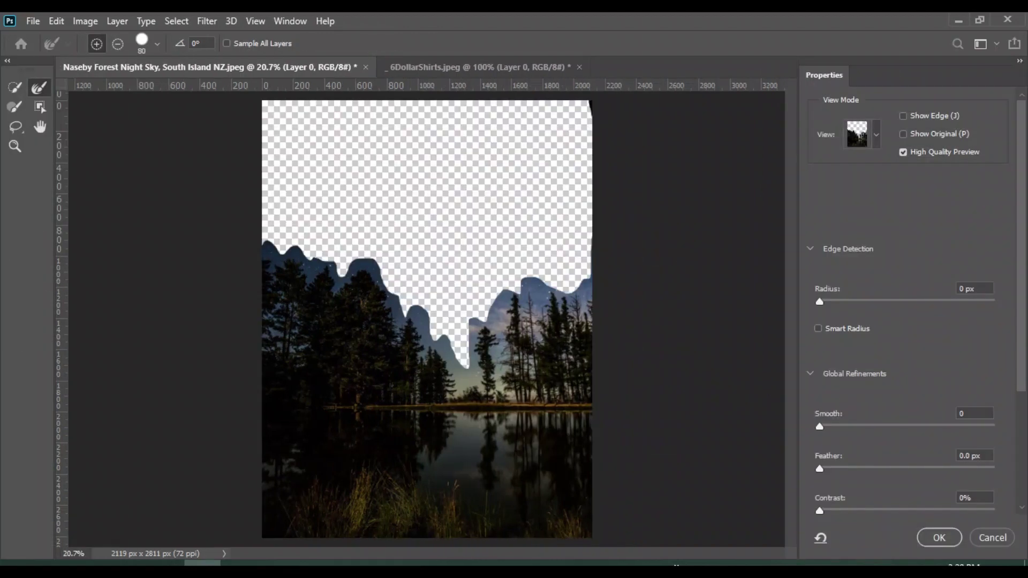
left_click_drag(267, 242, 349, 266)
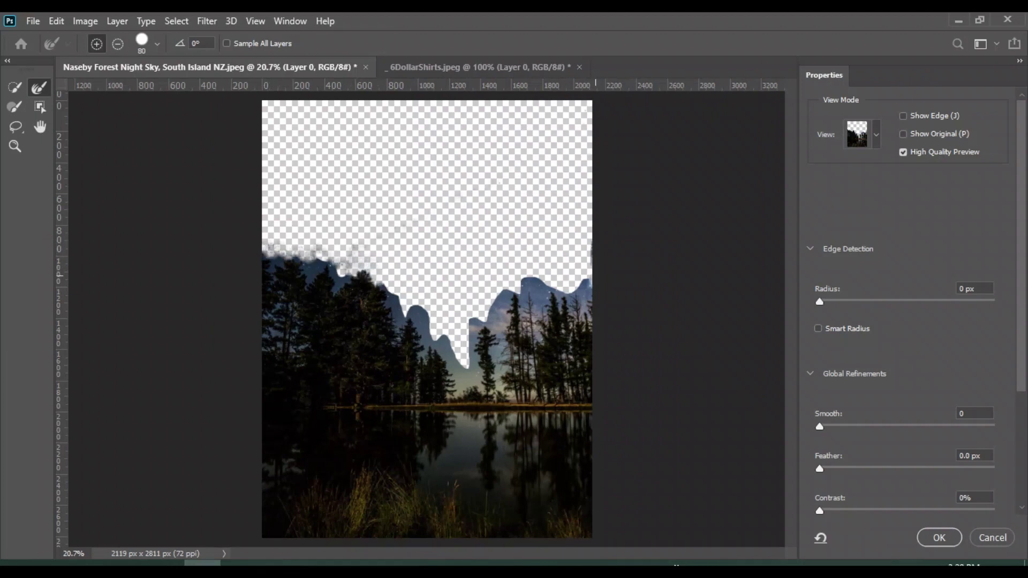
left_click_drag(595, 275, 515, 280)
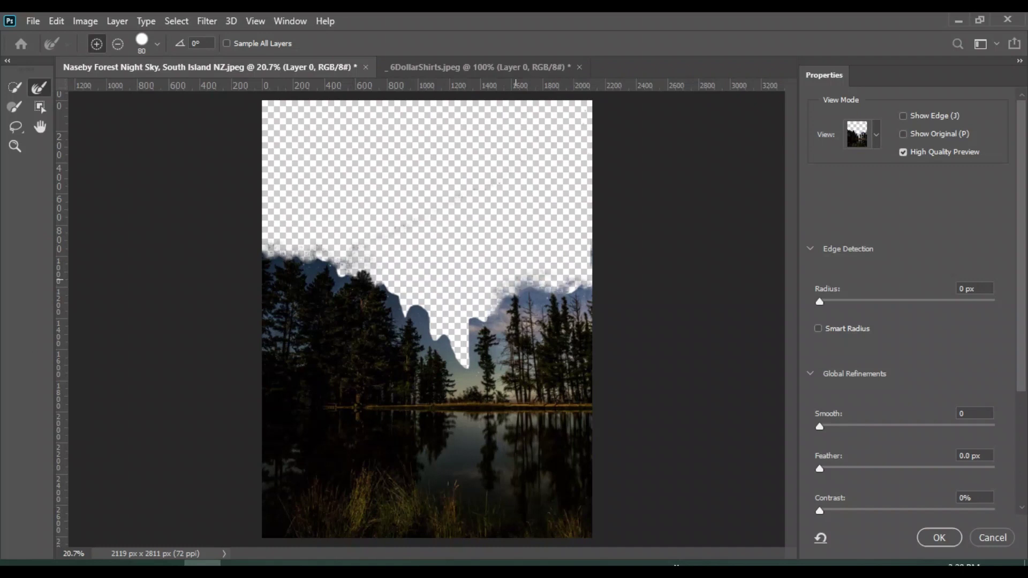
mouse_move(516, 280)
left_mouse_down()
mouse_move(472, 350)
mouse_move(403, 311)
left_mouse_up()
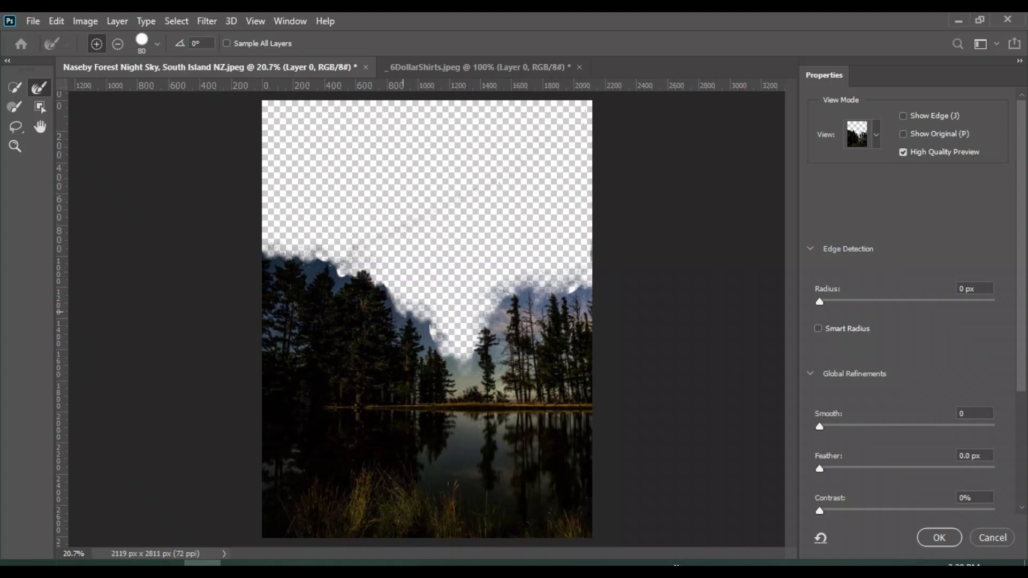
left_click(939, 538)
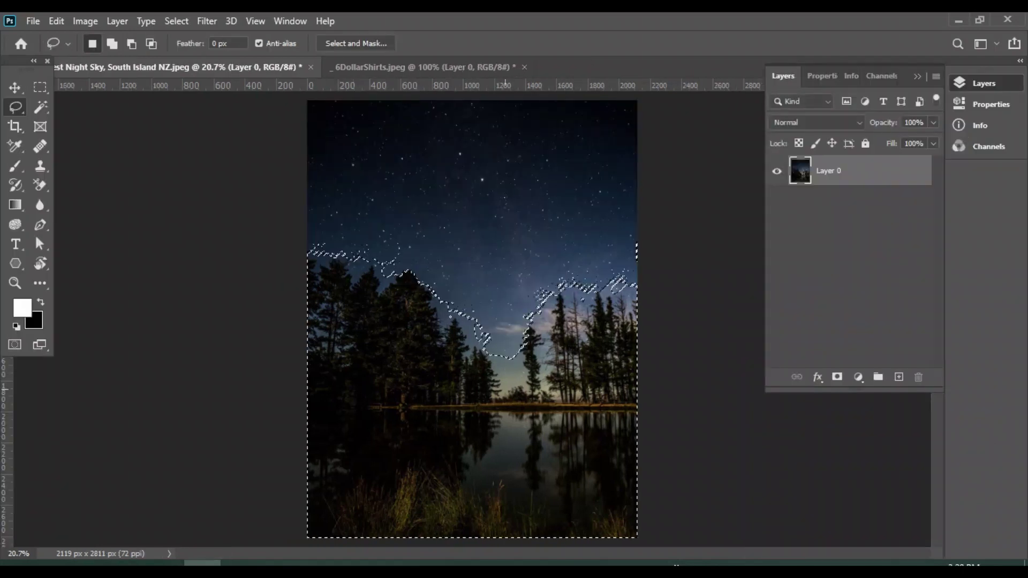
Copy the trees and lake onto a new Layer 1, then make Layer 0 active
key("ctrl+j")
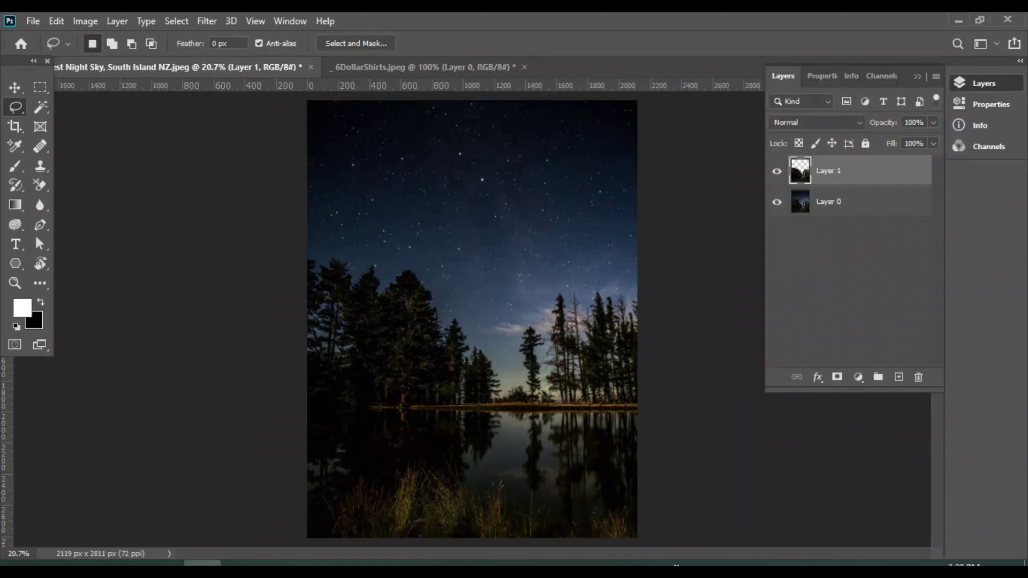
key("alt+bracketleft")
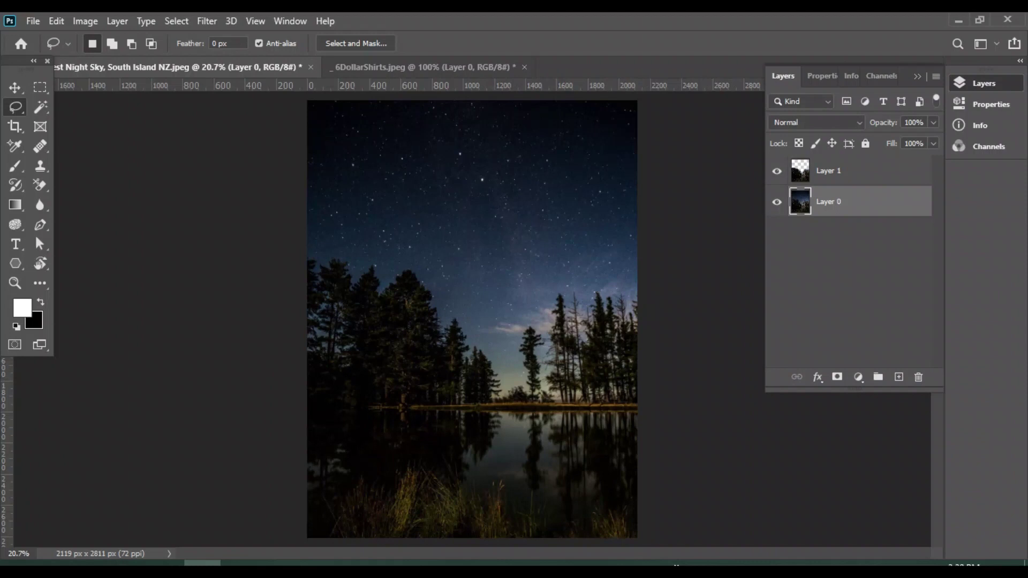
right_click(15, 166)
left_click(65, 166)
Set the moon brush to 1500 px and make a trial moon stamp, then undo it
left_click(109, 43)
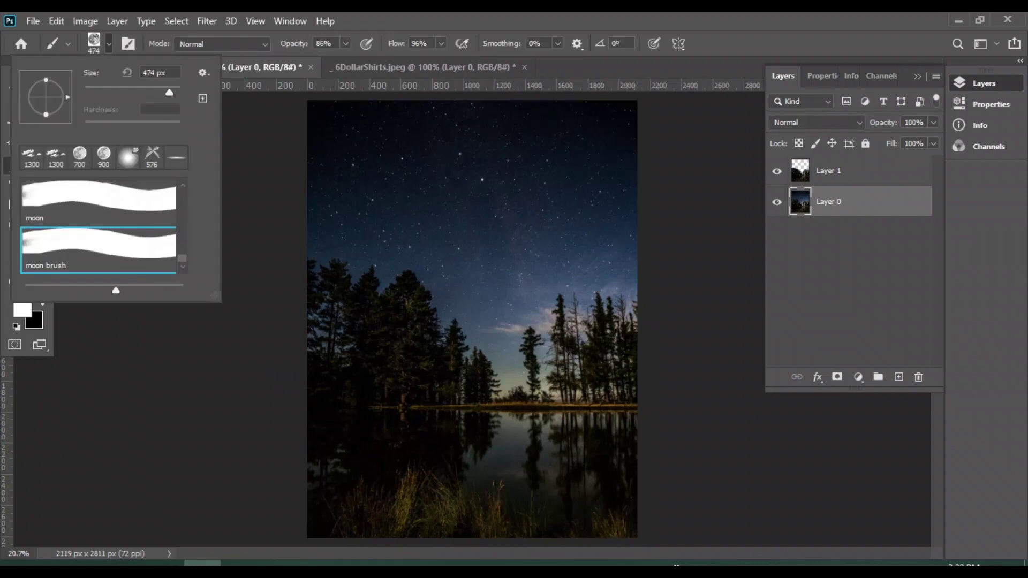
left_click_drag(131, 290, 112, 290)
left_click(79, 155)
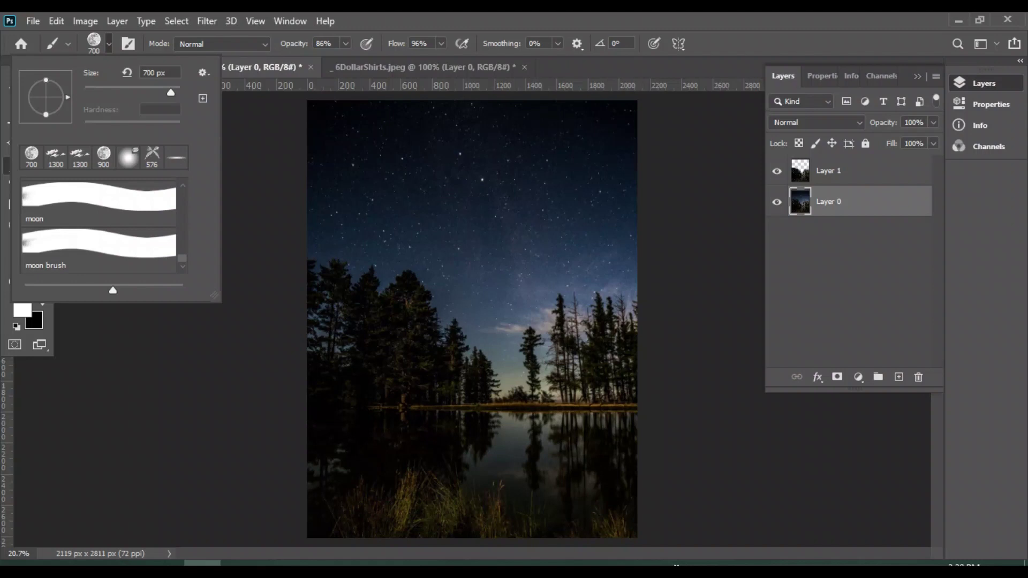
key("Escape")
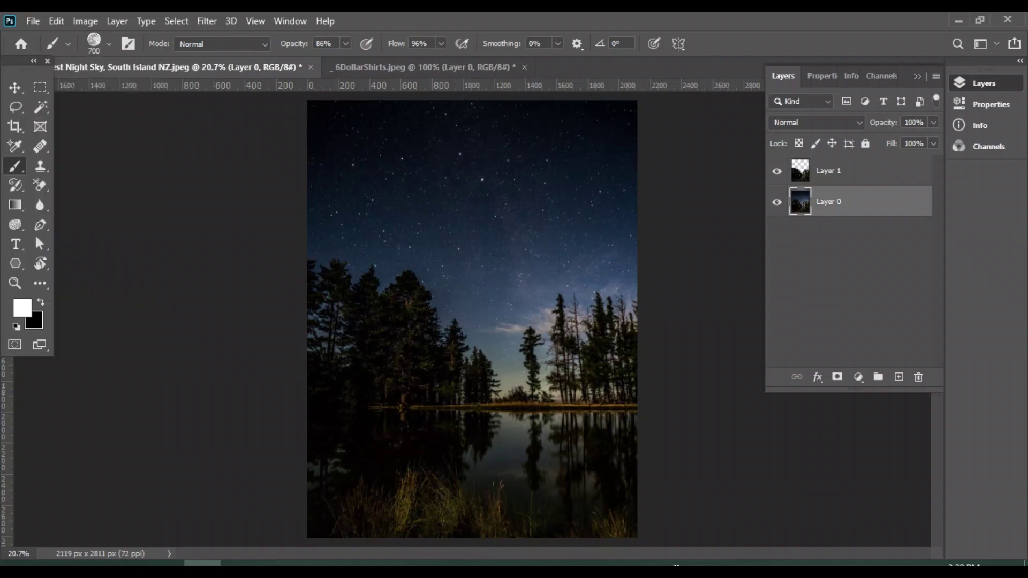
left_click(345, 43)
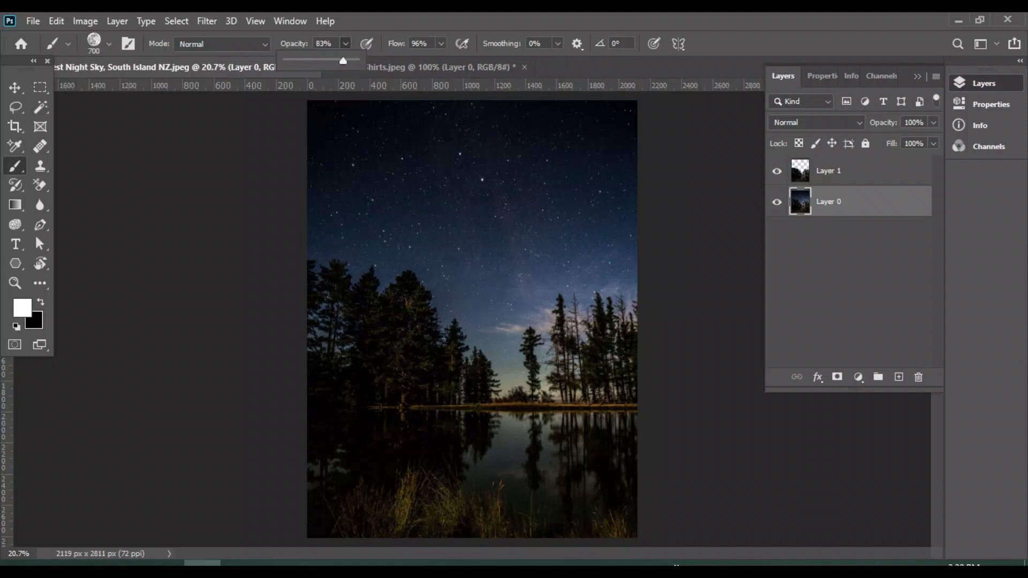
key("bracketright")
key("bracketright")
key("bracketright")
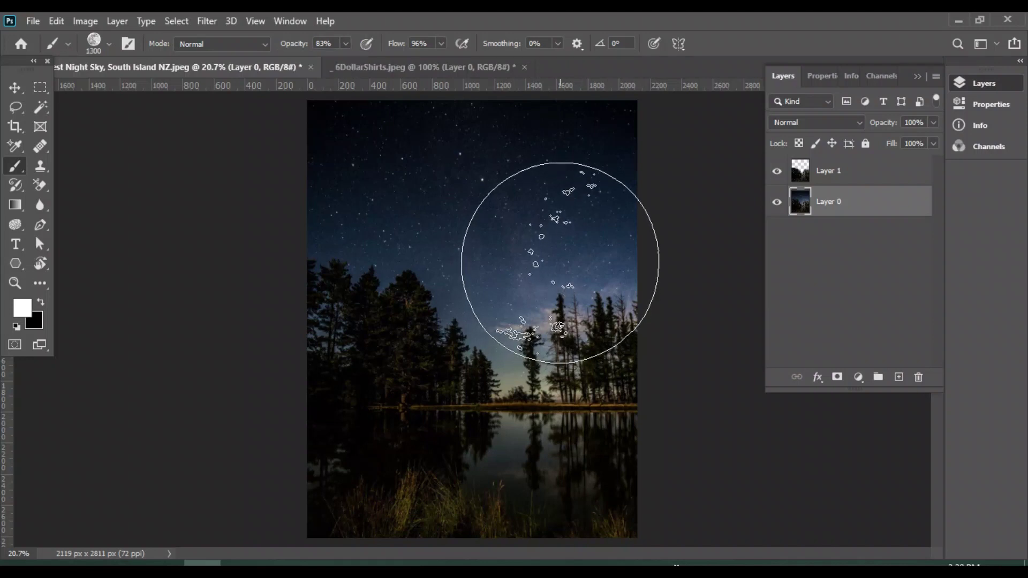
key("bracketright")
key("bracketright")
key("bracketright")
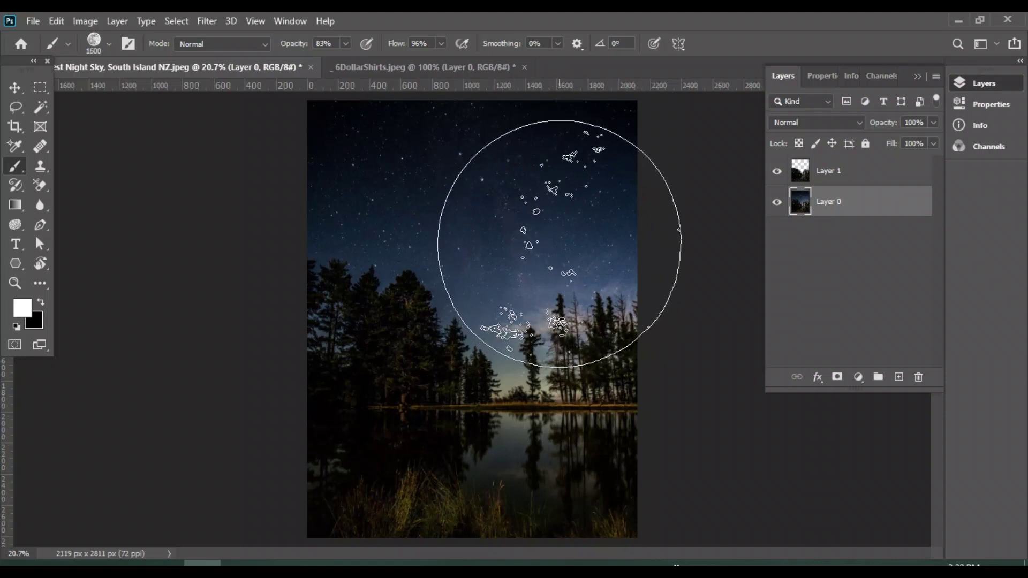
left_click(559, 245)
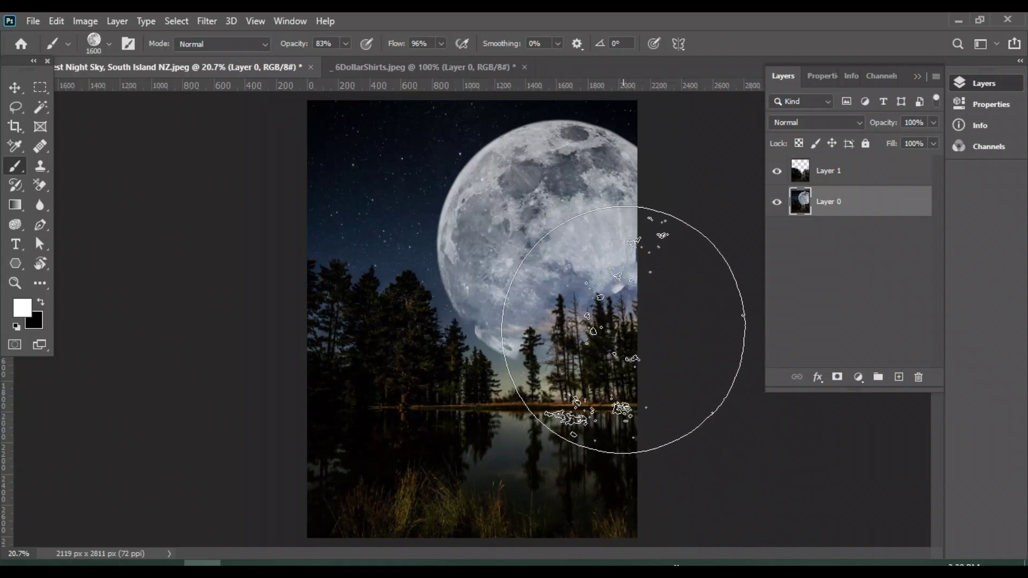
key("ctrl+z")
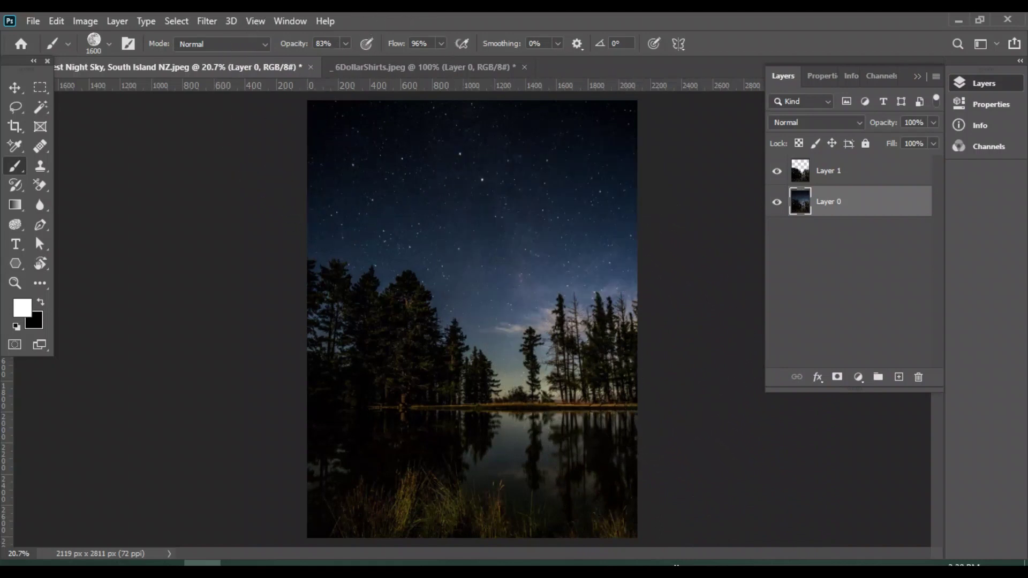
Stamp the moon at 91% opacity behind the trees on the right
left_click(345, 43)
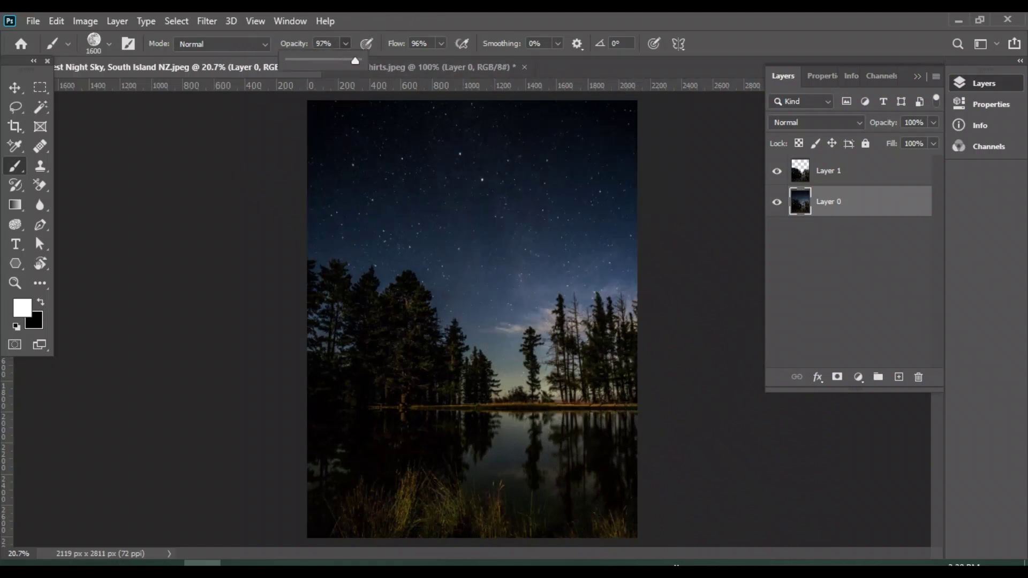
left_click_drag(355, 61, 350, 61)
left_click(552, 252)
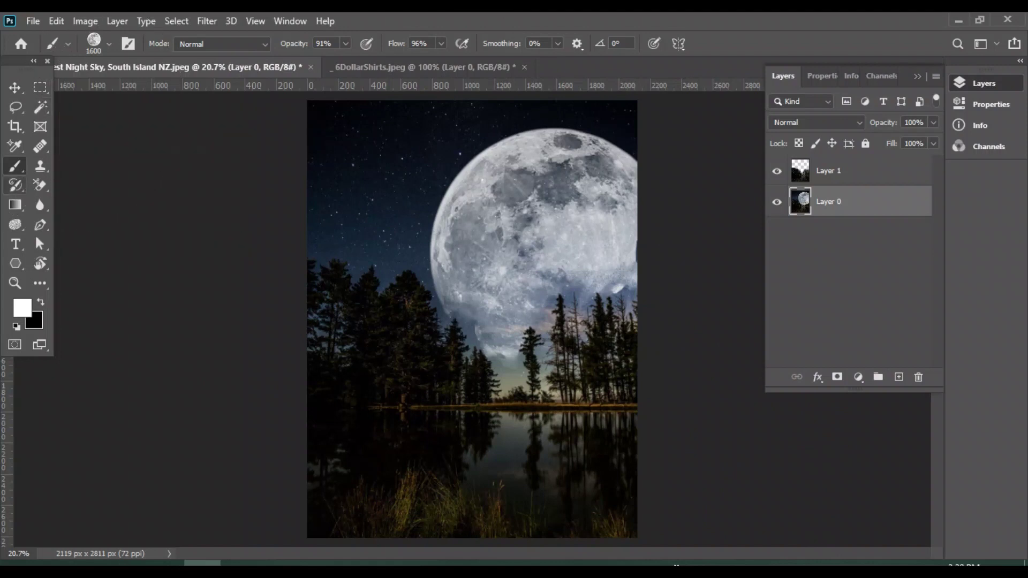
right_click(15, 166)
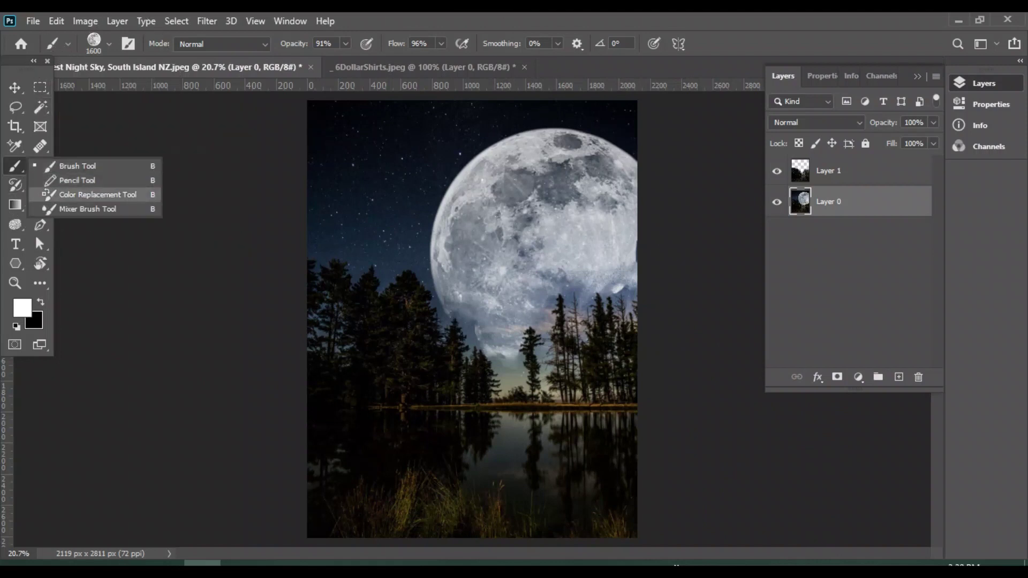
left_click(77, 166)
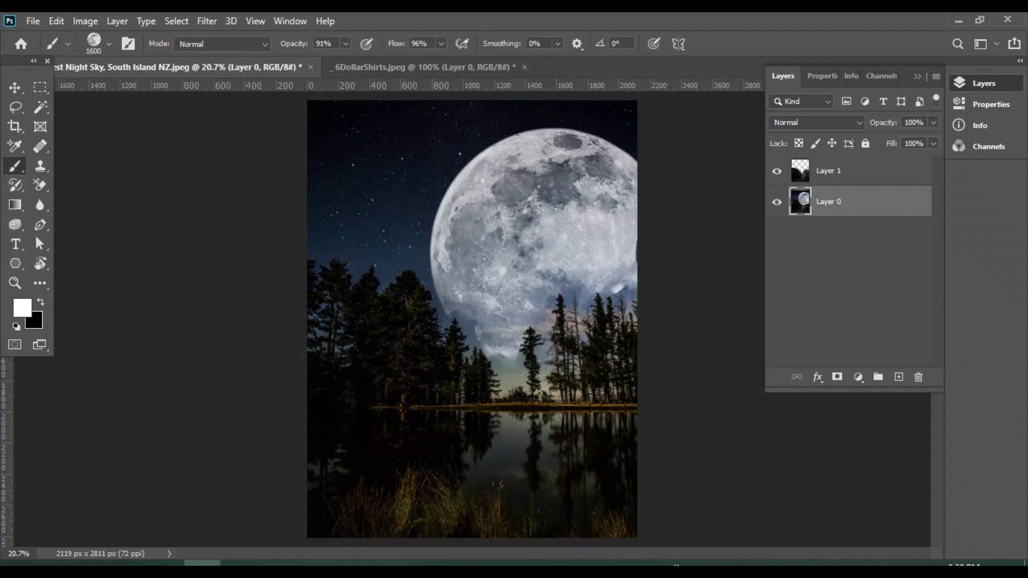
left_click(109, 44)
Choose the 1300 px cloud brush at 71% opacity and 1200 px, then test-stamp and undo
left_click(80, 155)
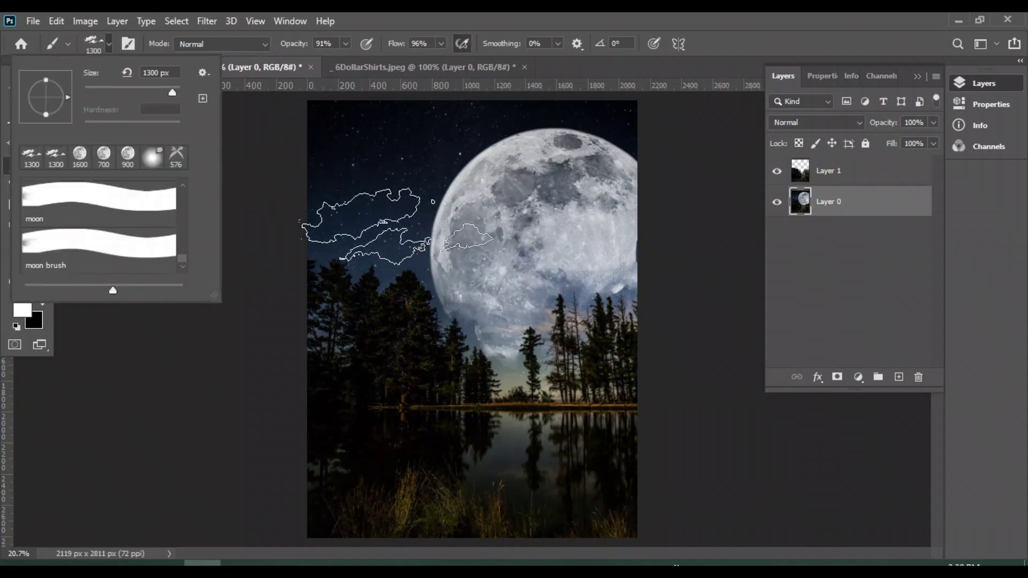
left_click(346, 43)
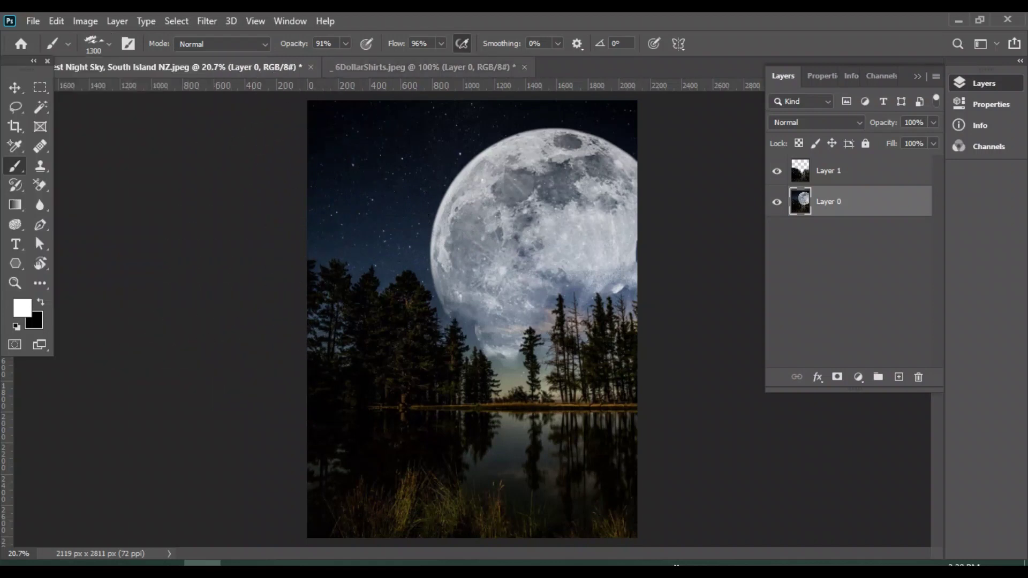
left_click(346, 43)
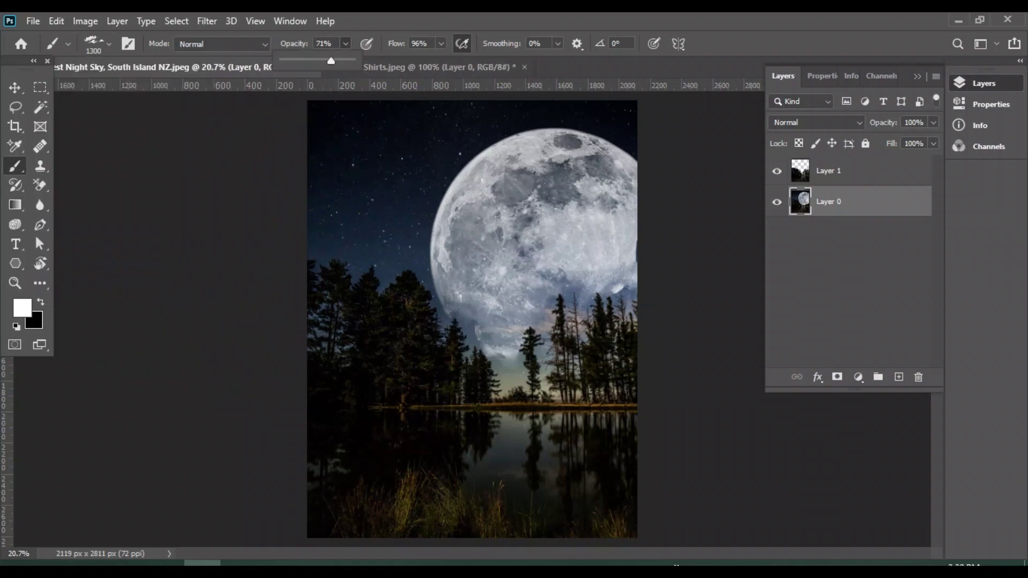
key("Return")
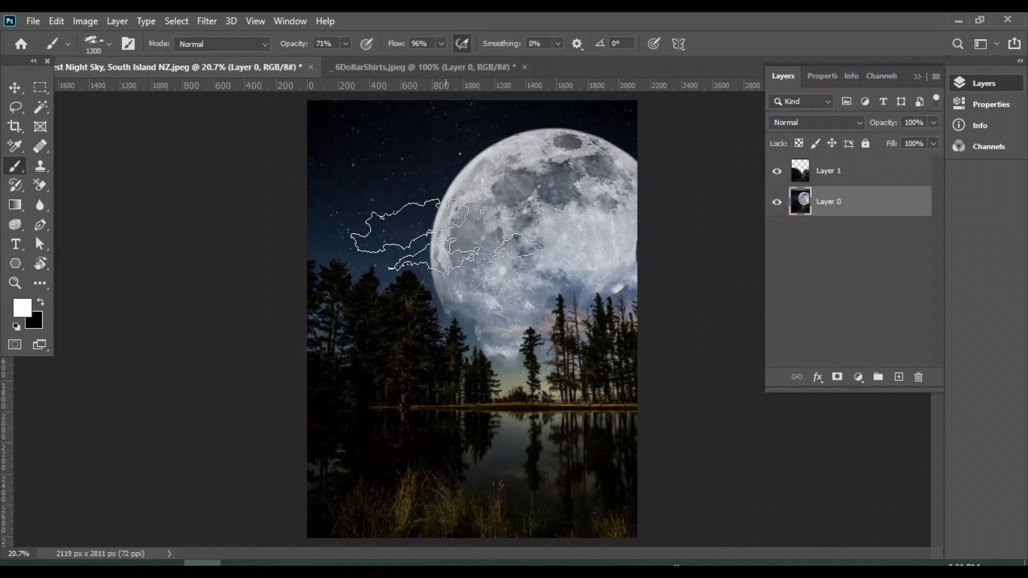
key("bracketleft")
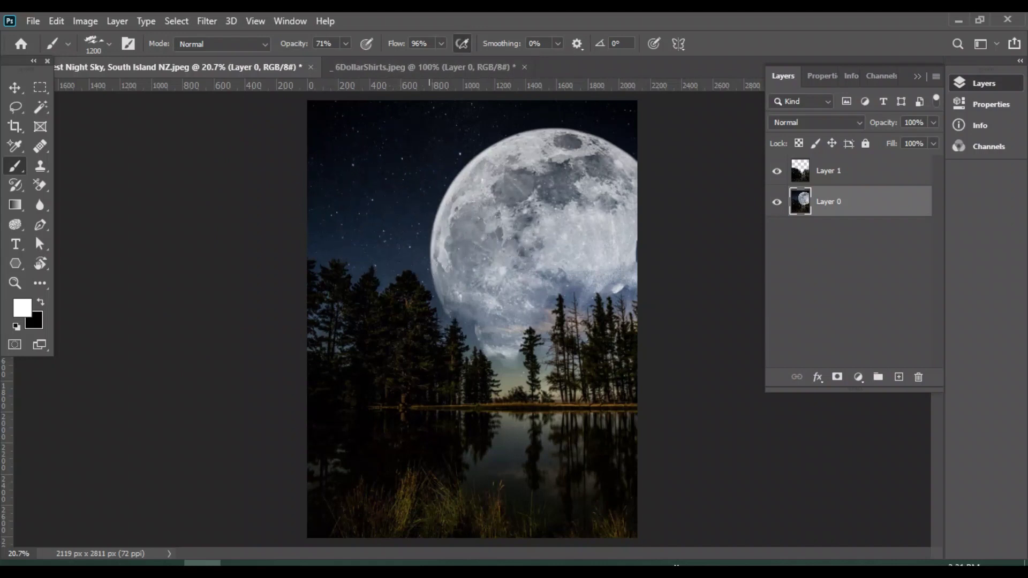
left_click(427, 231)
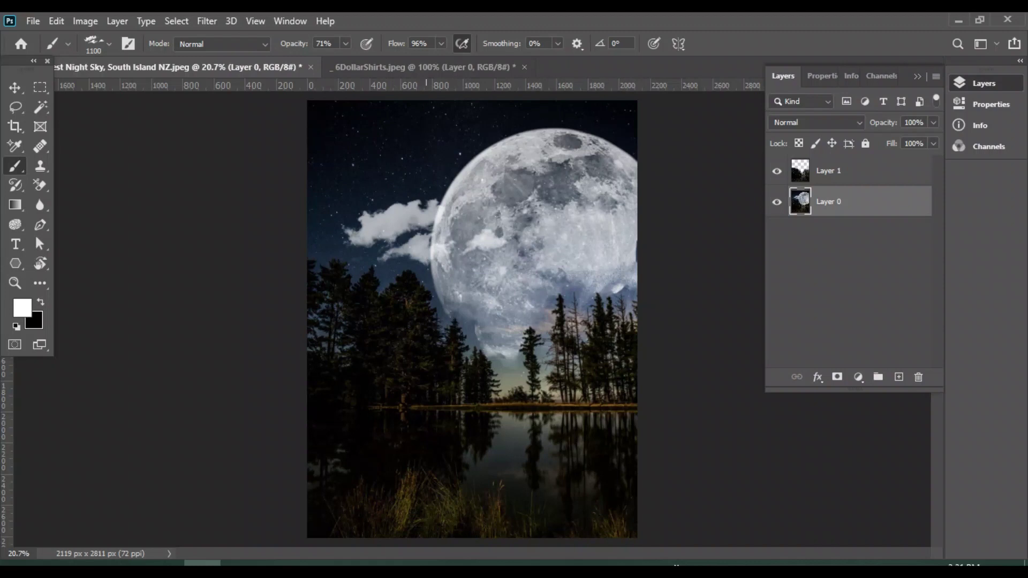
key("ctrl+z")
Stamp fainter 43% opacity clouds left of the moon, undoing the wisps on its edge
left_click(345, 44)
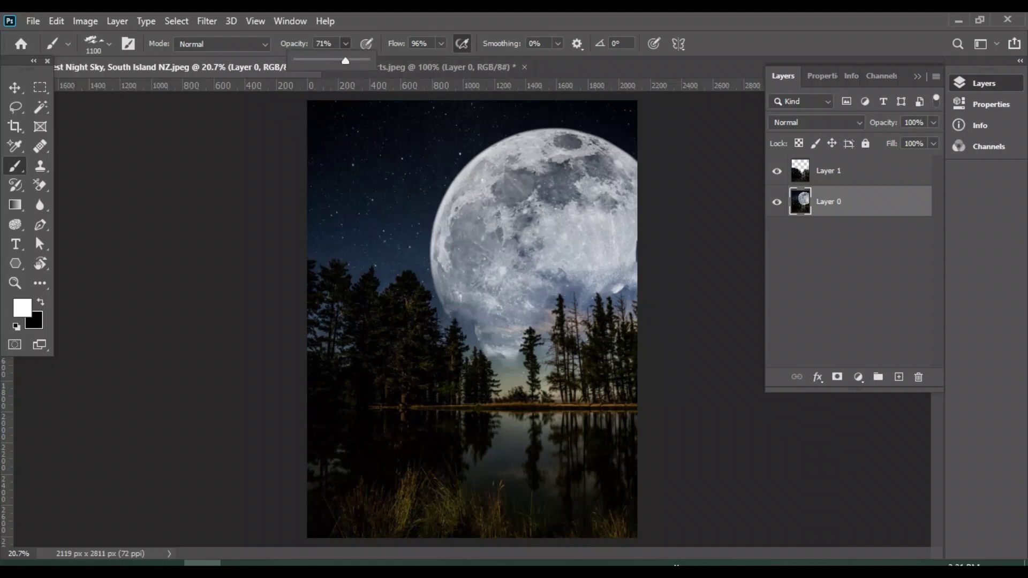
left_click_drag(348, 61, 326, 60)
left_click(423, 238)
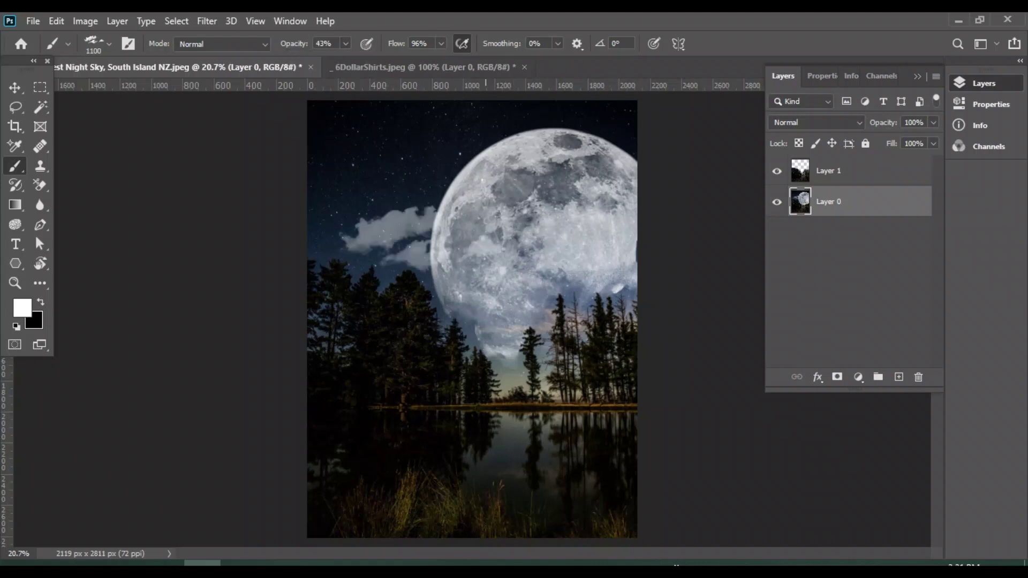
left_click(461, 160)
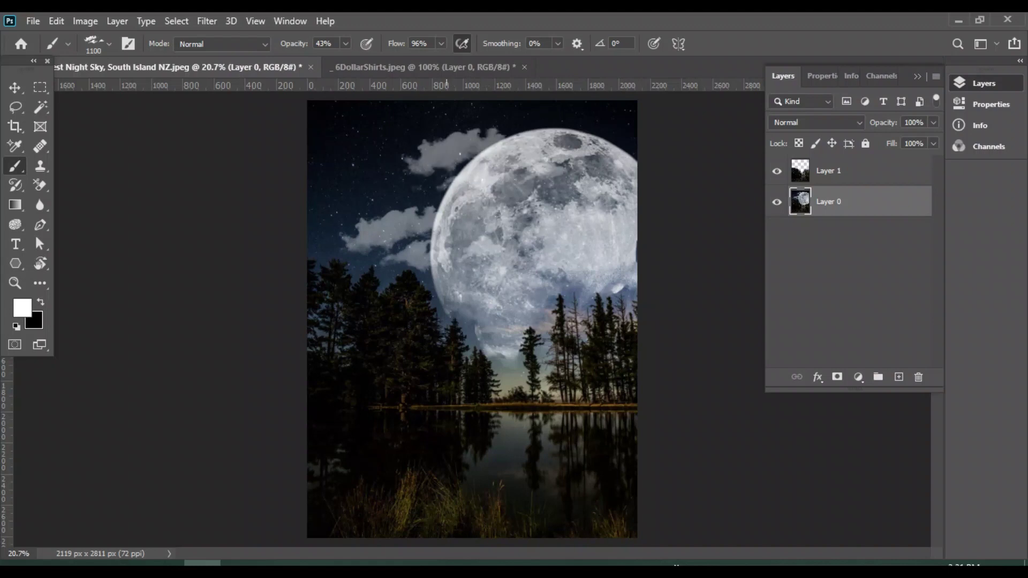
left_click(506, 292)
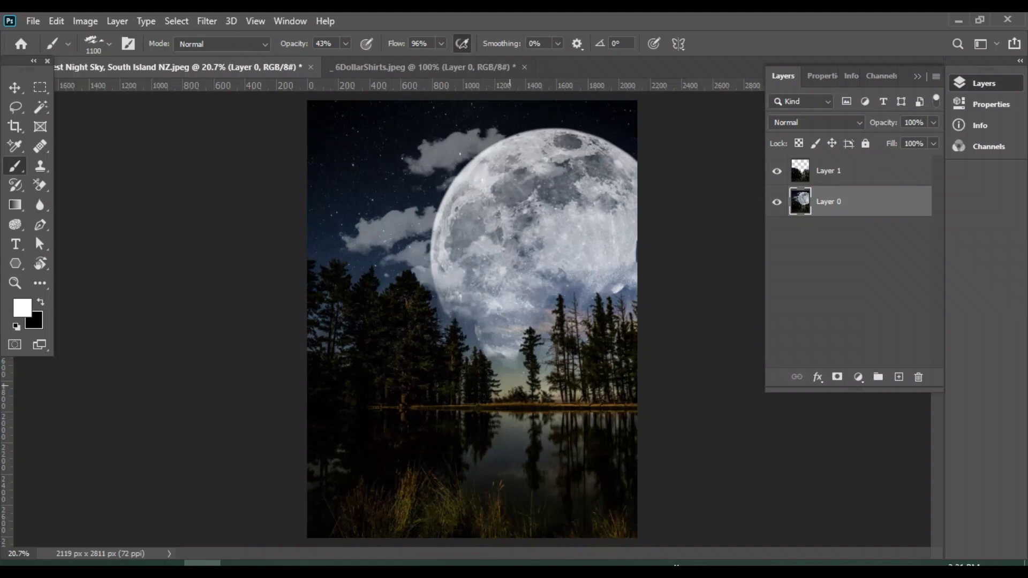
key("ctrl+z")
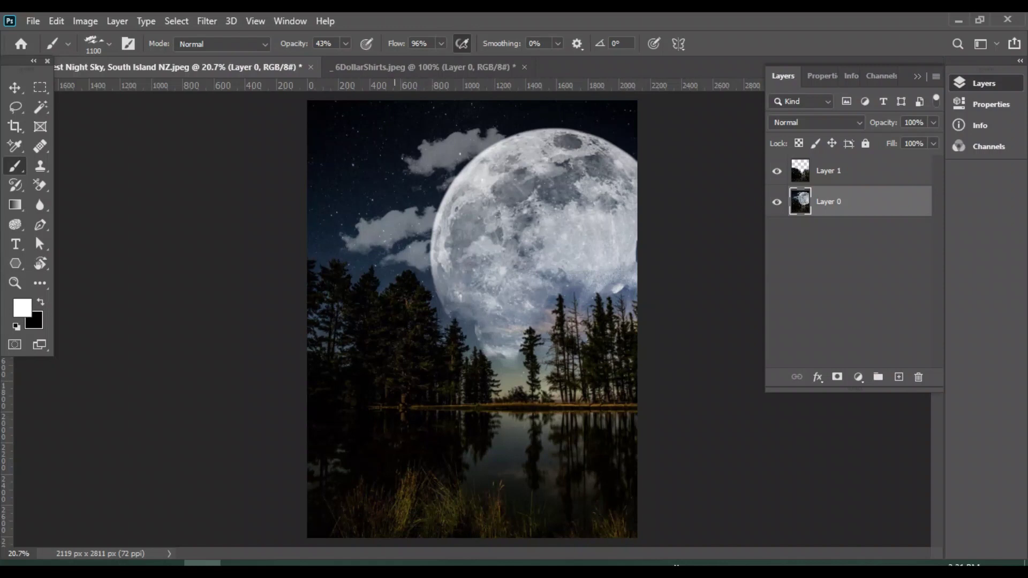
Try 87% opacity clouds around the moon, undo them, and enlarge the brush to 1800 px
left_click(346, 43)
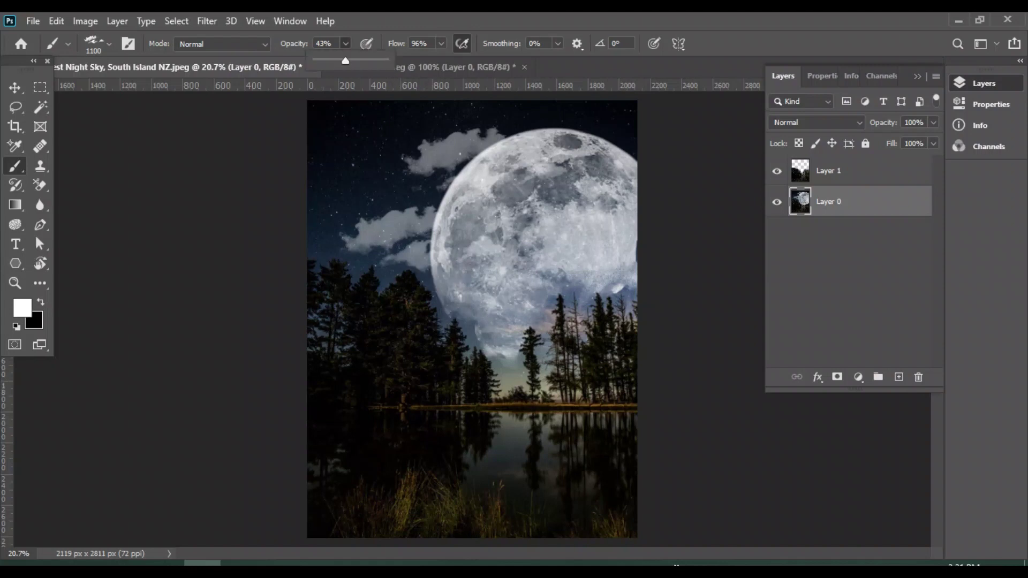
left_click_drag(345, 60, 375, 60)
left_click(428, 283)
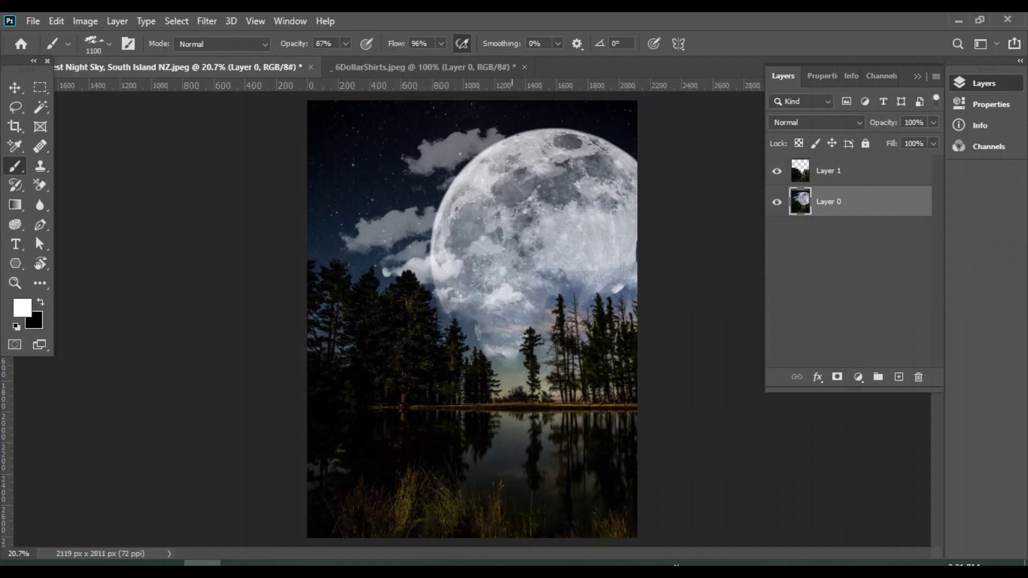
left_click(375, 239)
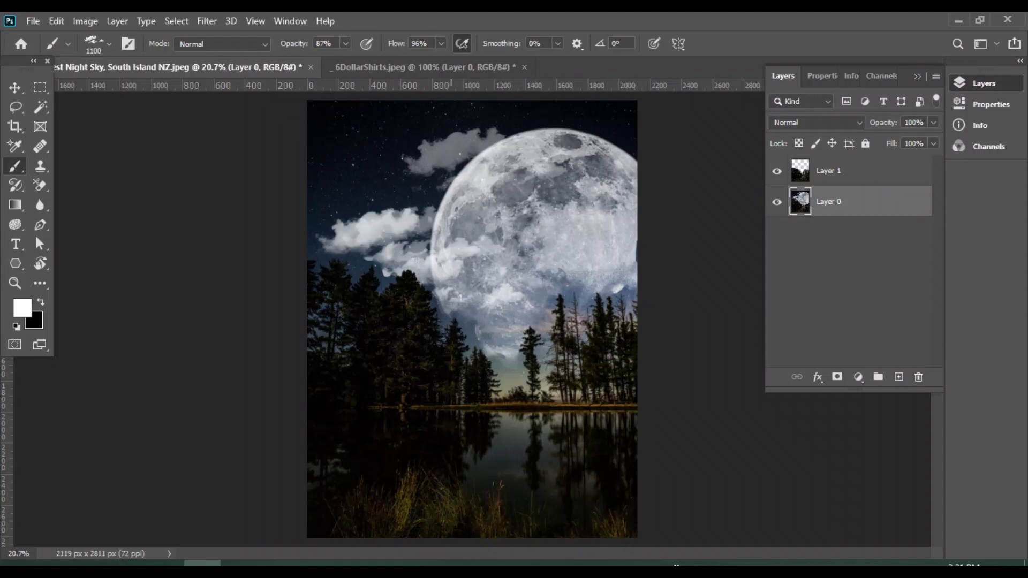
left_click(450, 163)
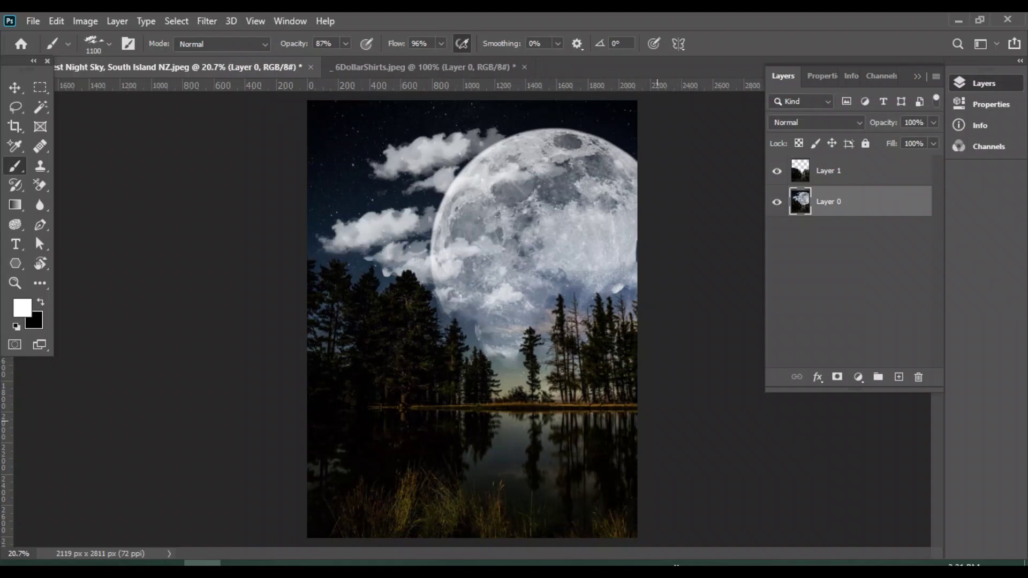
key("ctrl+z")
key("ctrl+z")
key("ctrl+z")
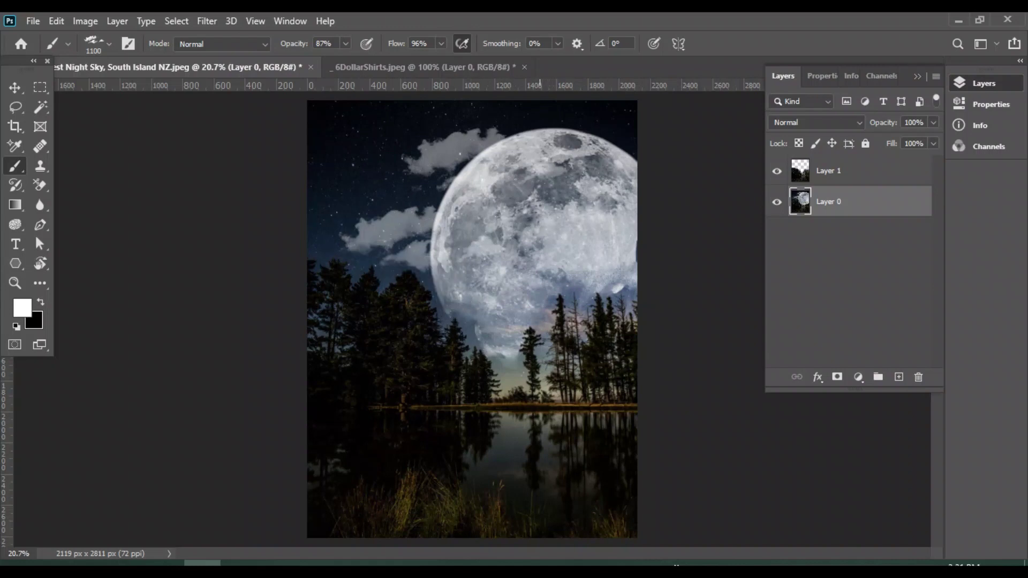
key("ctrl+z")
key("ctrl+z")
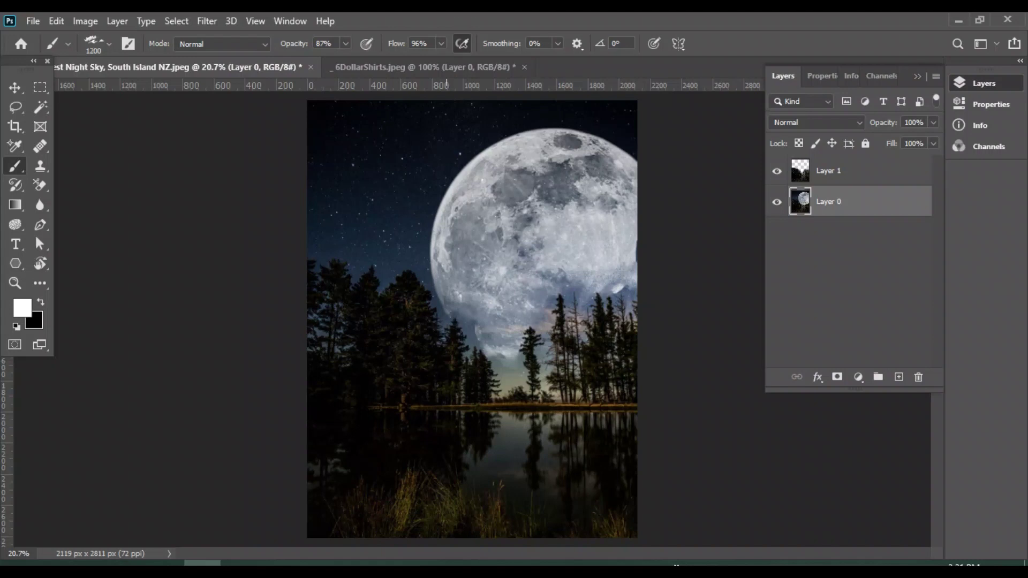
key("bracketright")
key("bracketright")
key("bracketright")
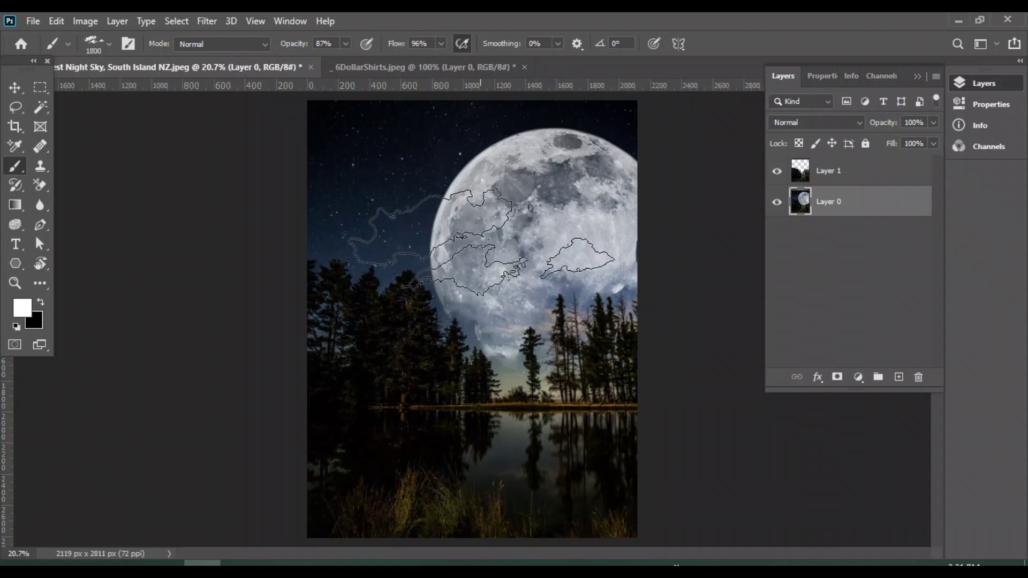
Add a new empty cloud layer, stamp a trial cloud, then undo it
left_click(898, 377)
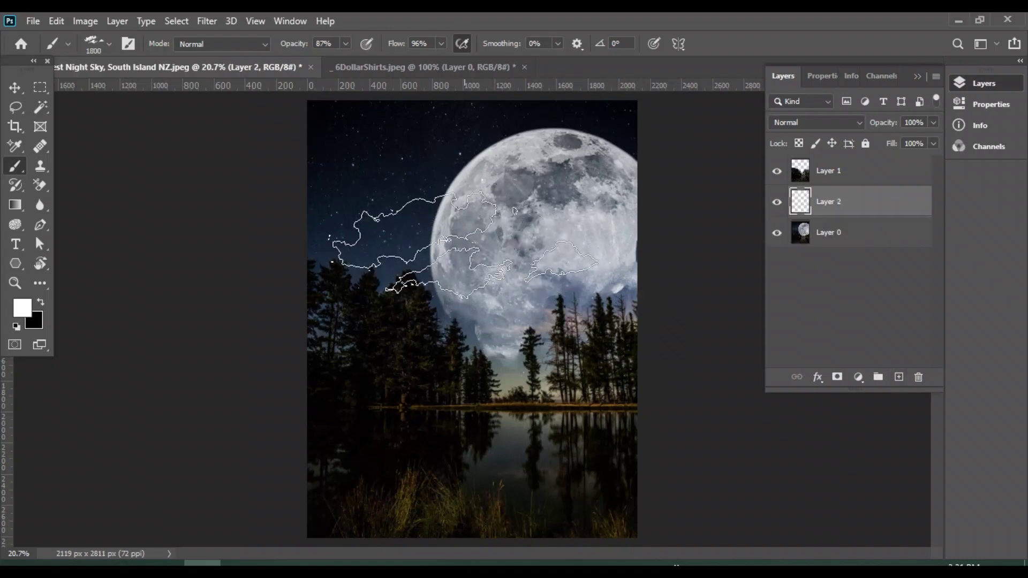
left_click(463, 243)
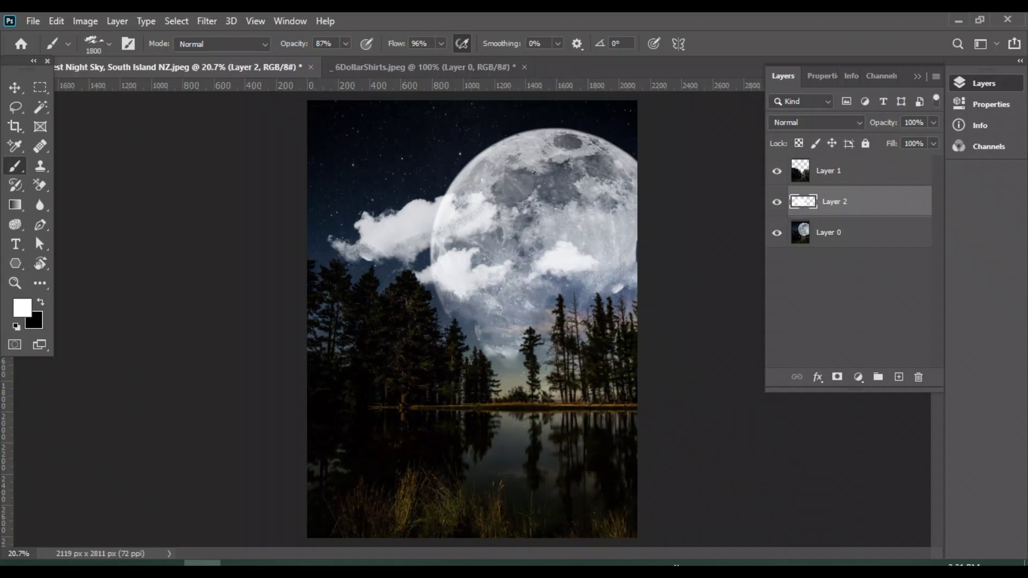
key("ctrl+z")
Stamp a grey-blue cloud left of the moon at 68% brush opacity
left_click(345, 43)
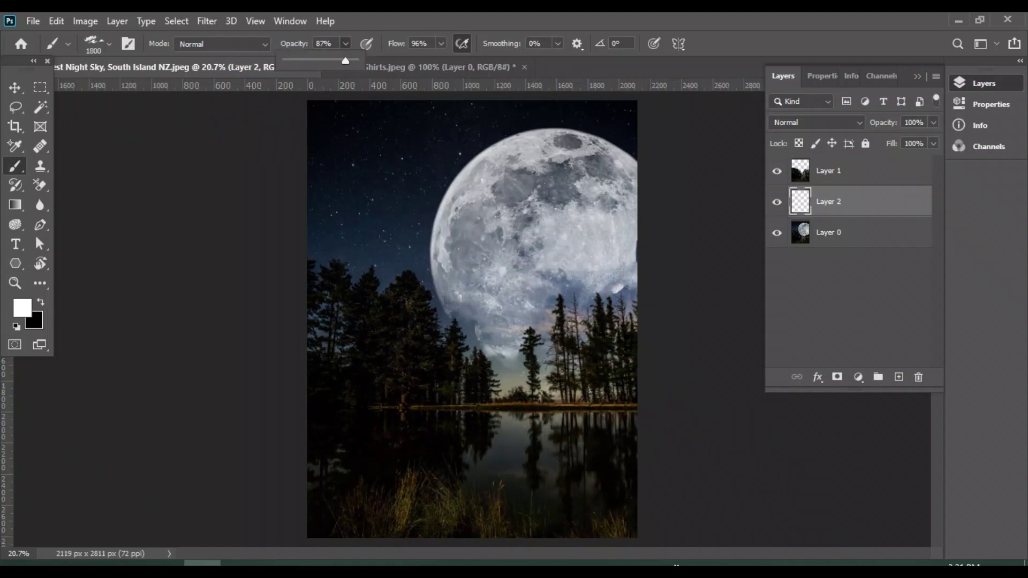
left_click_drag(345, 60, 332, 60)
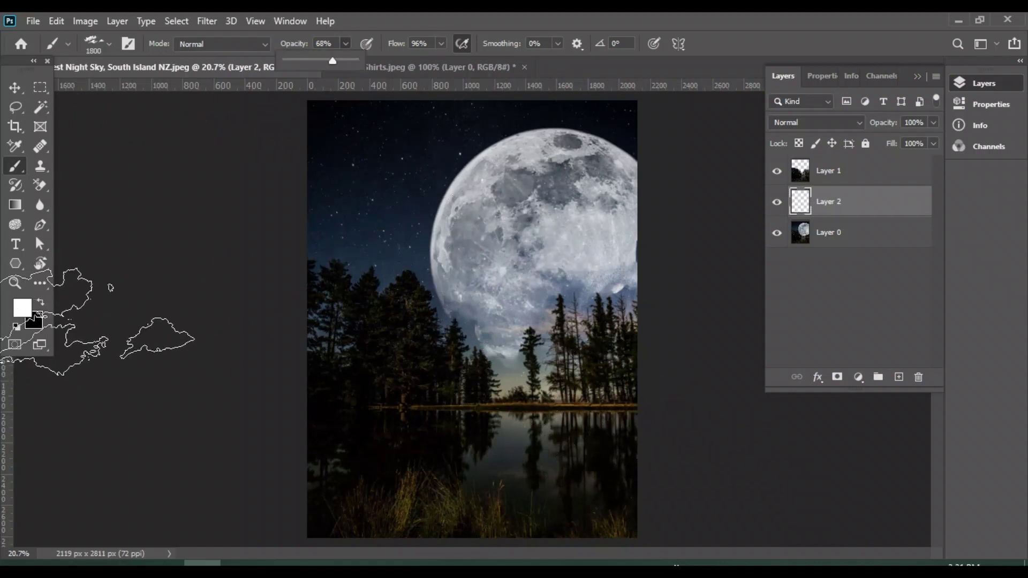
left_click(22, 308)
left_click(514, 225)
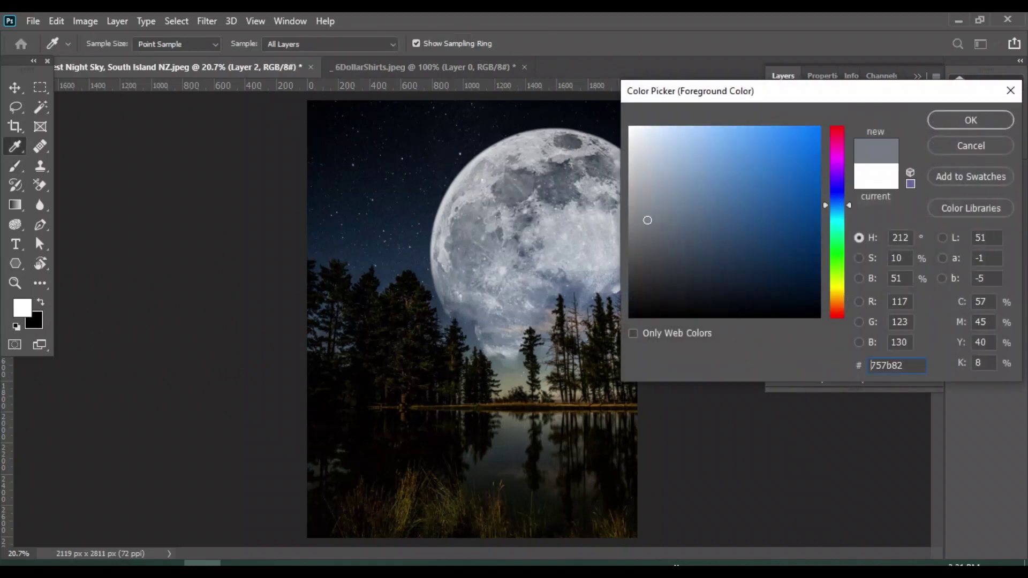
left_click(970, 120)
left_click(399, 230)
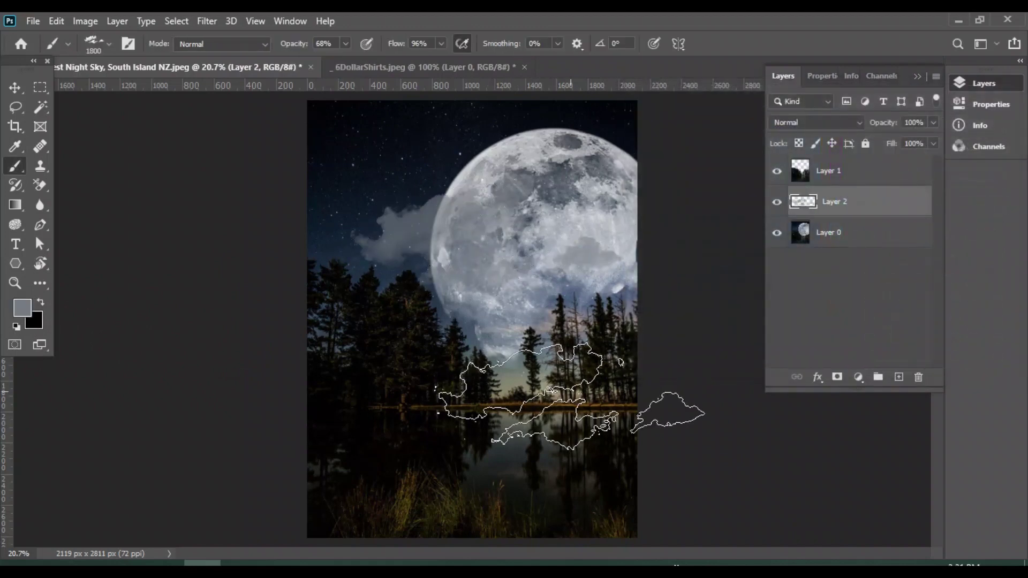
Stamp a faint lighter-grey cloud with a 1600 px brush at 23% opacity
left_click(22, 308)
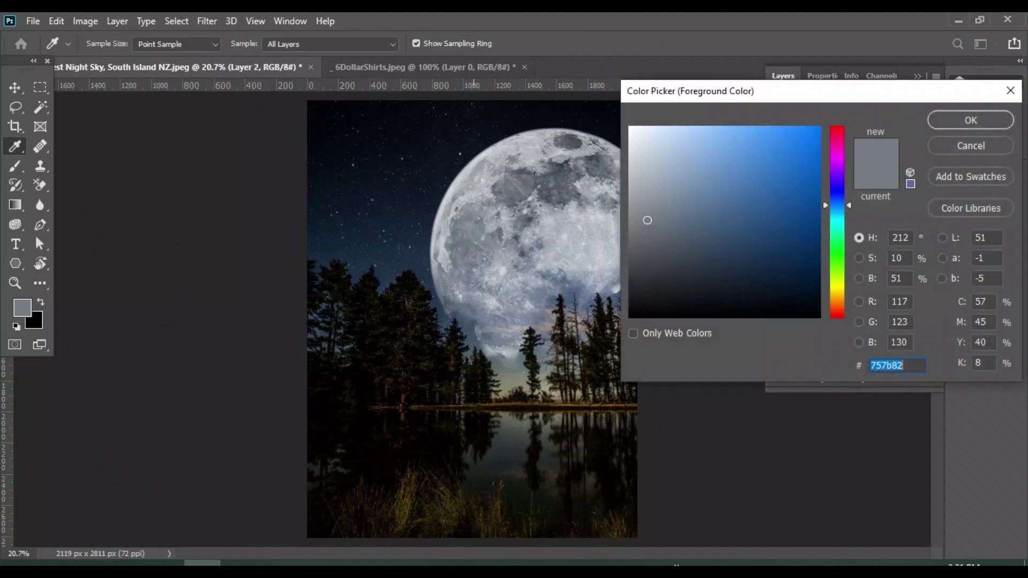
left_click(637, 191)
left_click(968, 121)
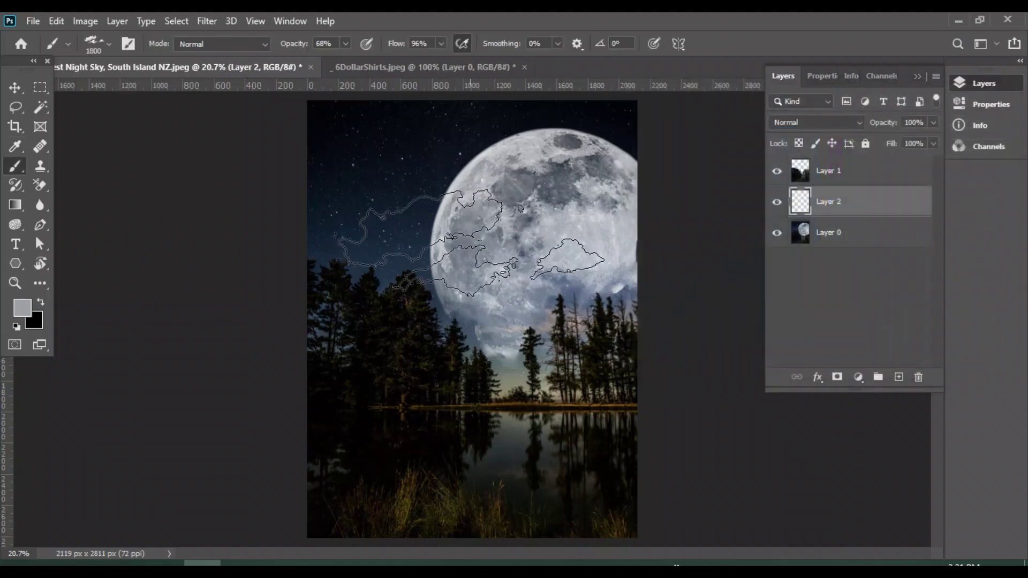
left_click(346, 43)
left_click_drag(346, 60, 314, 60)
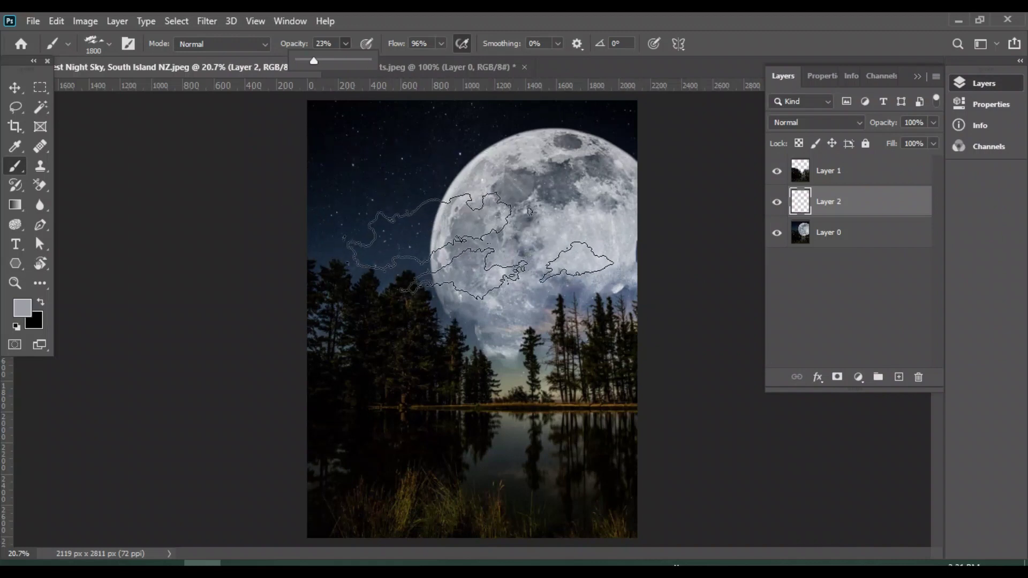
key("bracketleft")
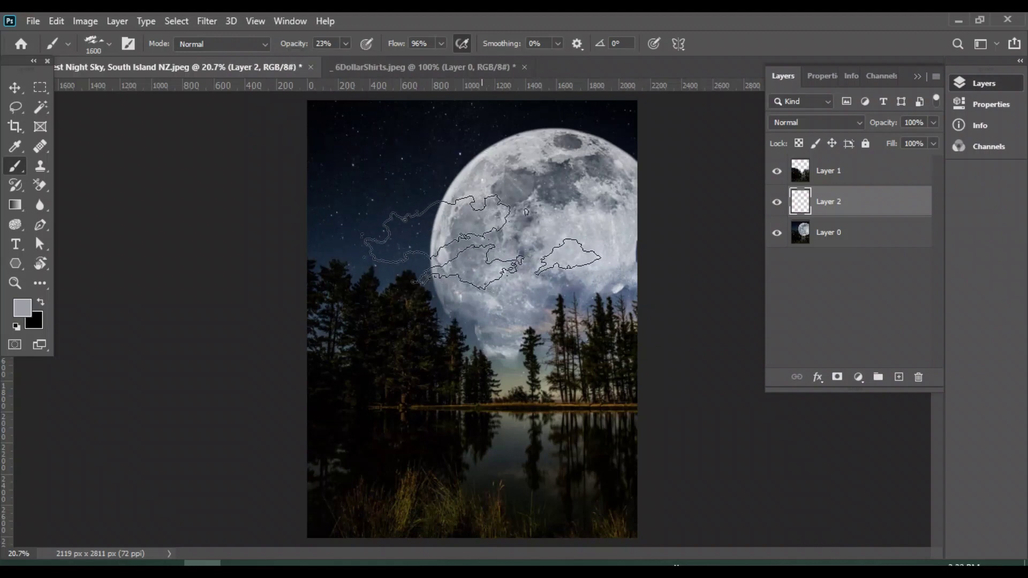
left_click(482, 242)
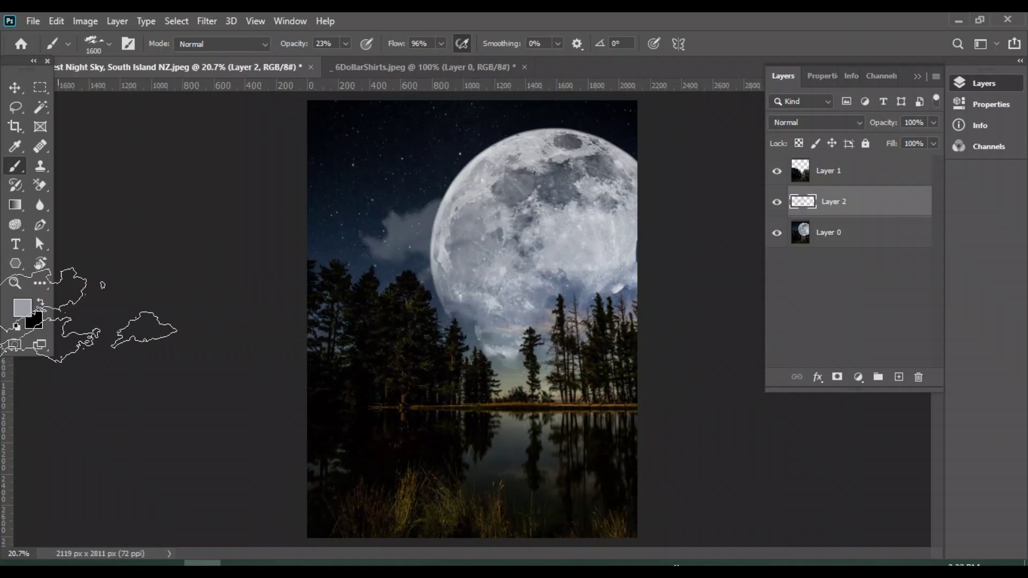
Set the foreground colour to grey a7aaae
left_click(22, 308)
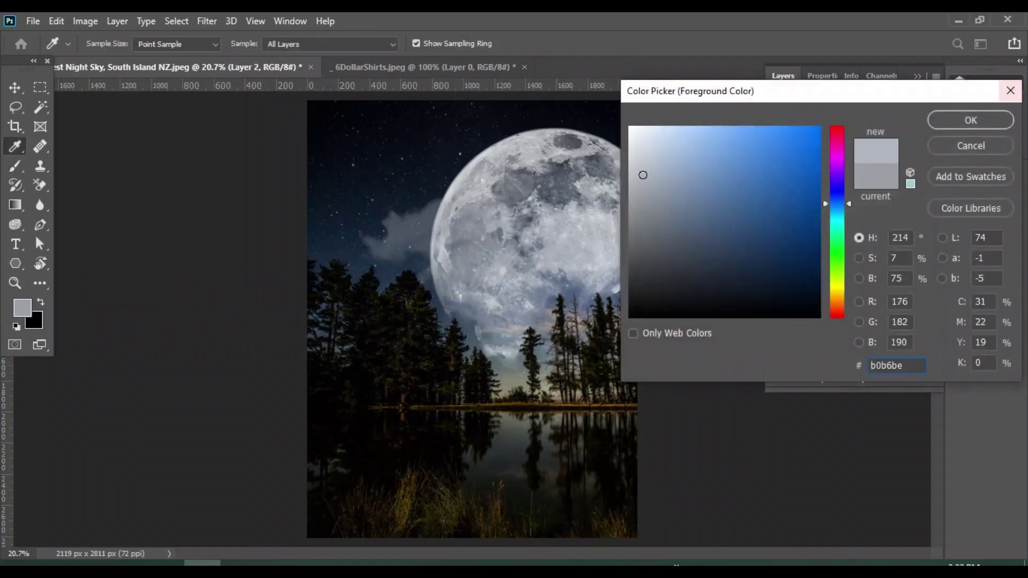
key("Return")
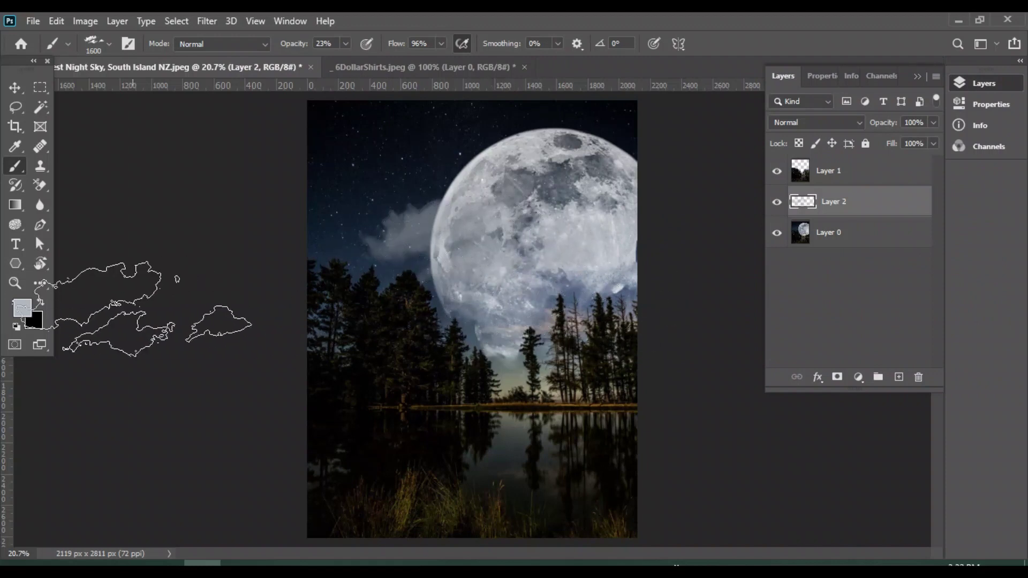
left_click(22, 308)
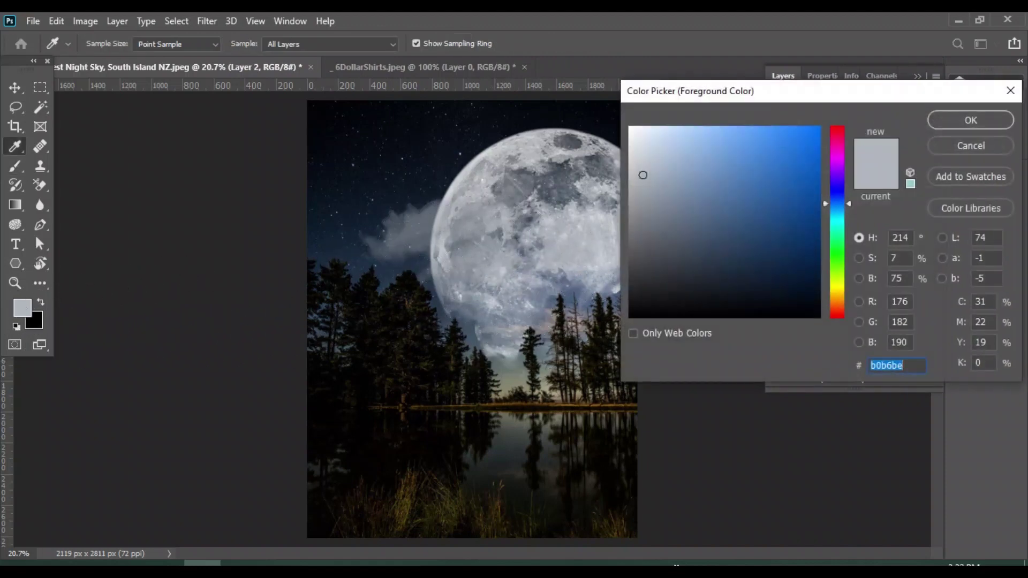
left_click_drag(643, 175, 670, 205)
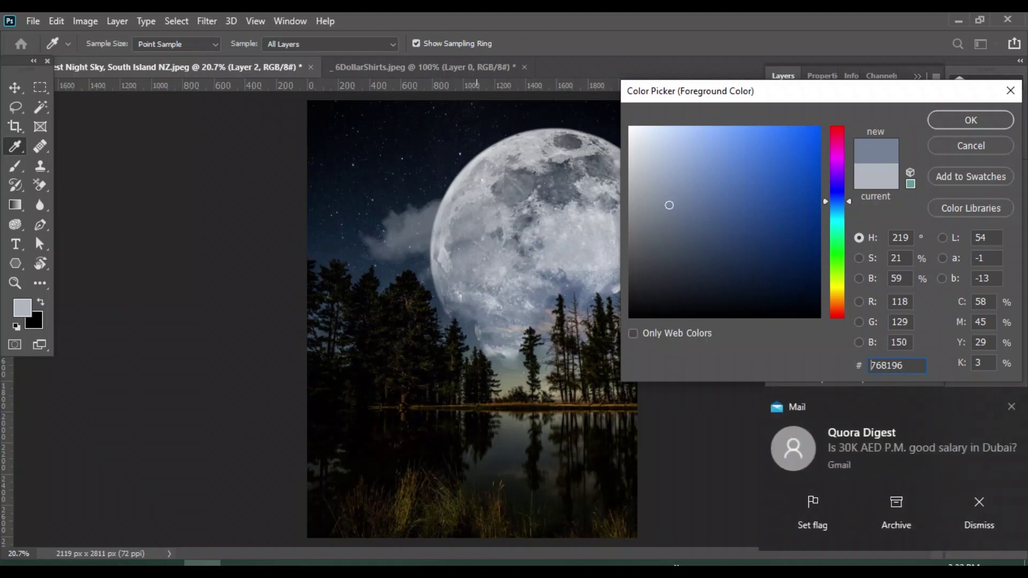
type("a7aaae")
left_click(971, 119)
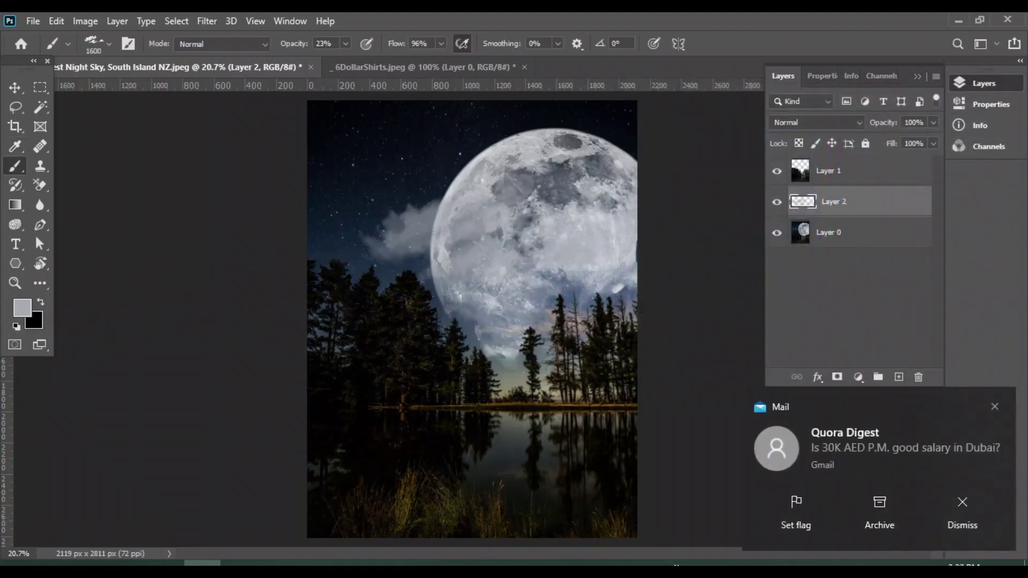
Stamp light grey d4d5d8 clouds across the moon at 68% brush opacity
left_click(22, 308)
left_click(871, 365)
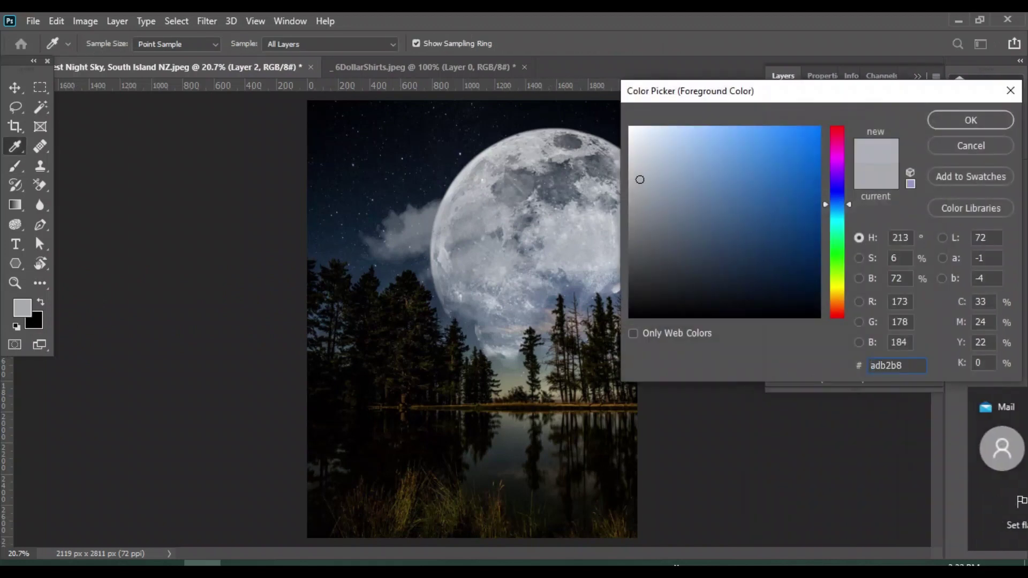
type("d4d5d8")
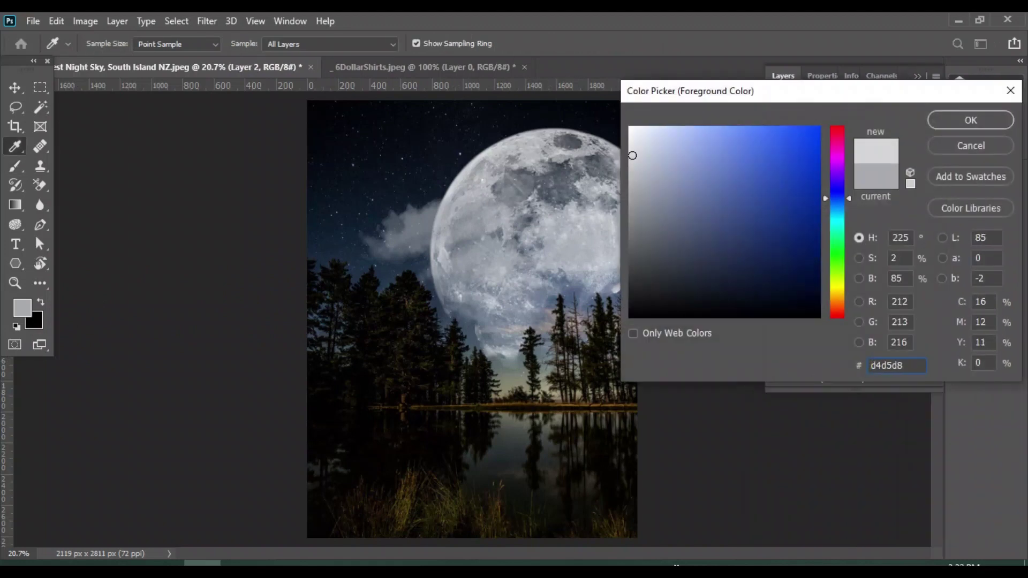
type("e9ecf2")
left_click(971, 120)
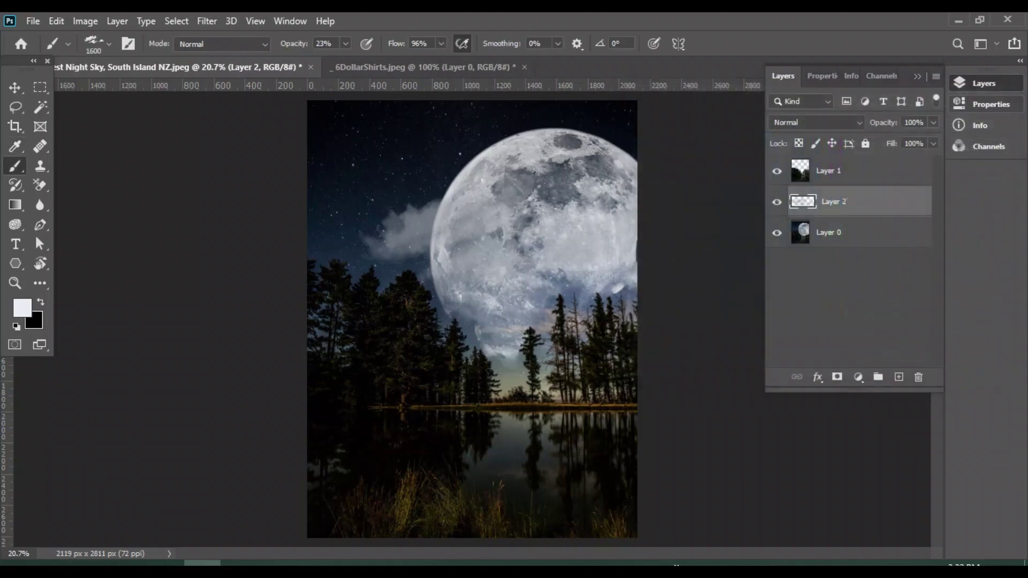
left_click(345, 43)
left_click_drag(345, 60, 377, 61)
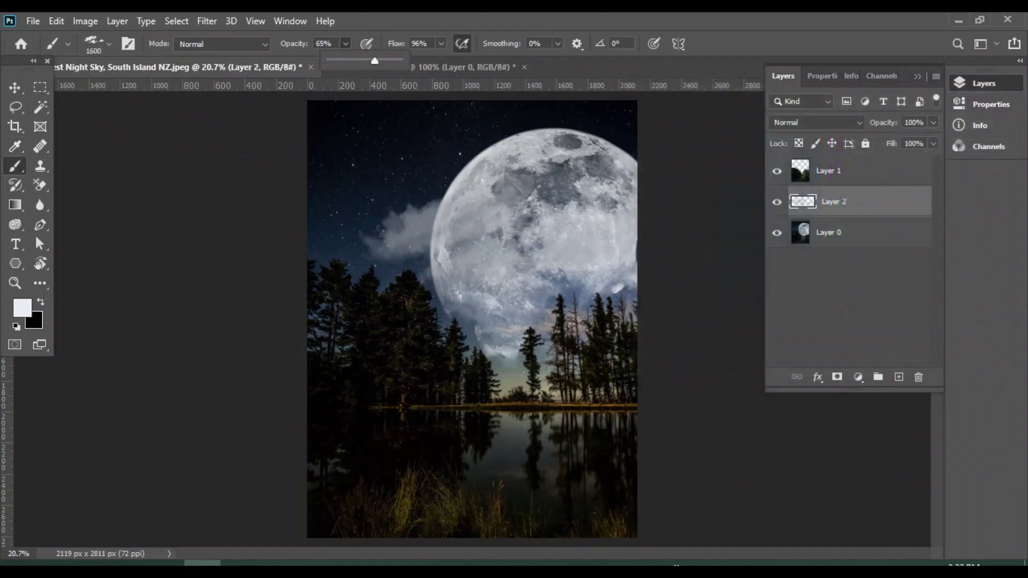
left_click(481, 237)
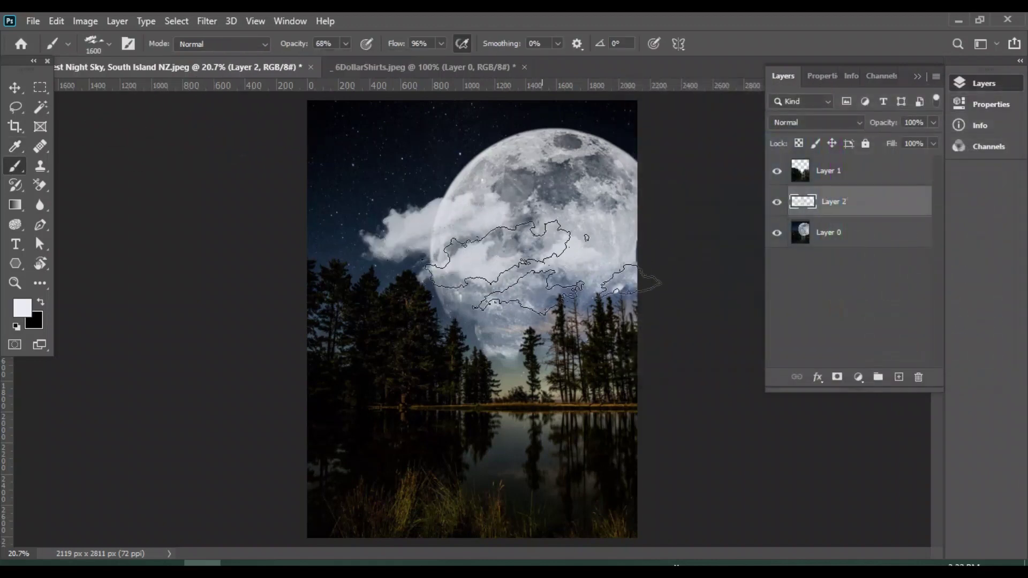
Transform the clouds to about 80% height and 109% width, shifted left and down
key("v")
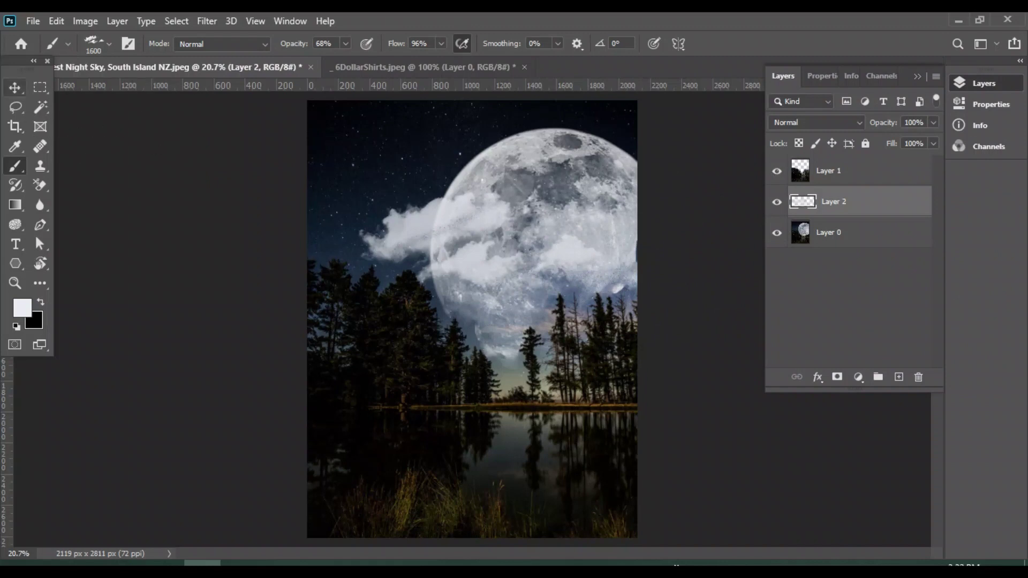
key("ctrl+t")
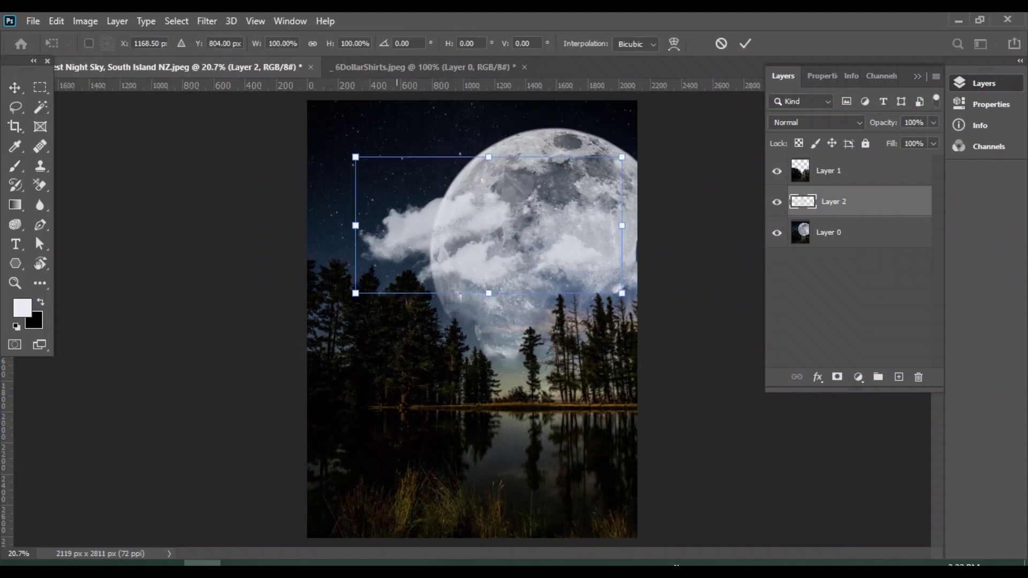
left_click_drag(488, 293, 492, 265)
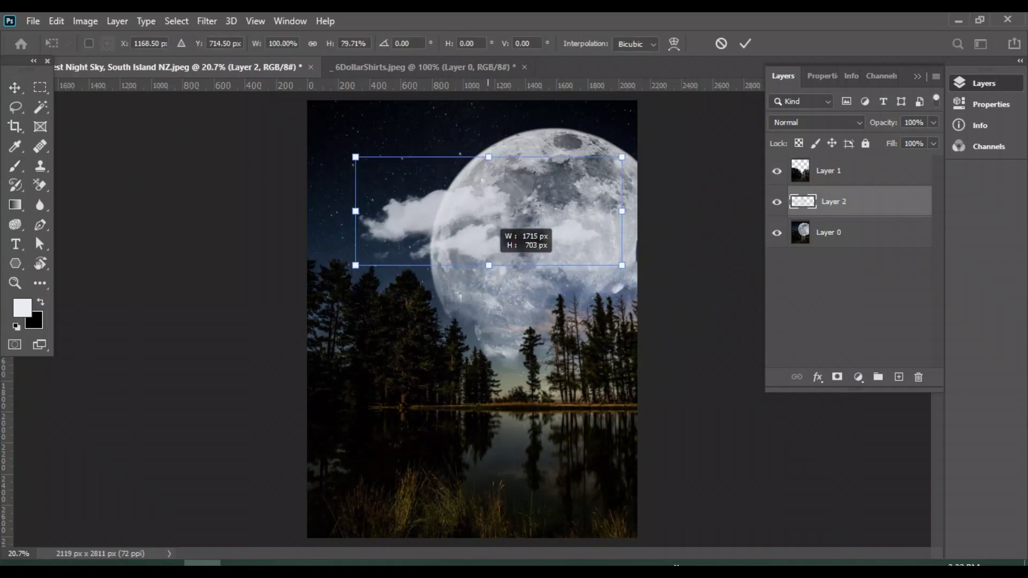
left_click_drag(627, 211, 646, 211)
left_click_drag(560, 198, 511, 234)
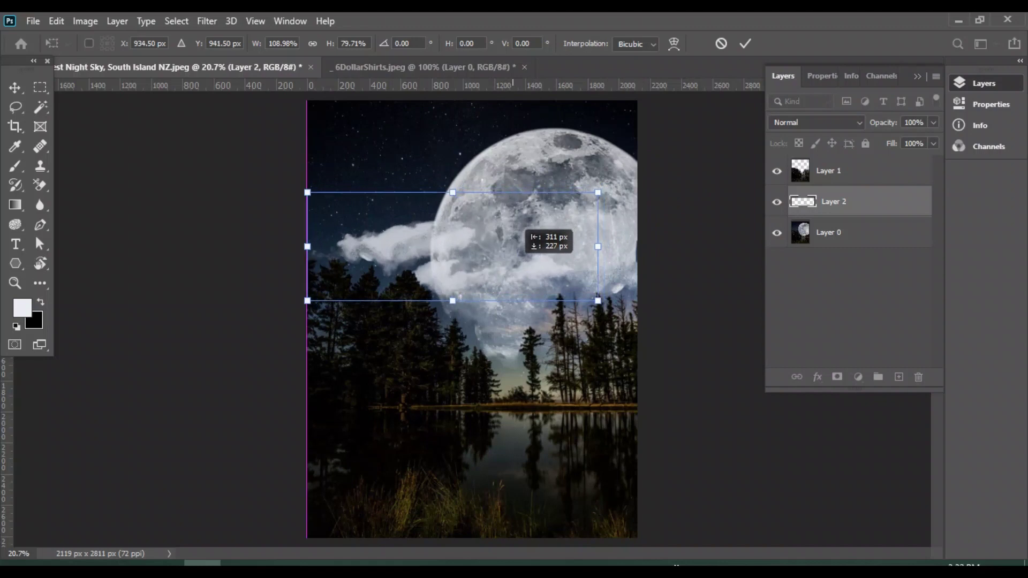
left_click_drag(512, 234, 518, 233)
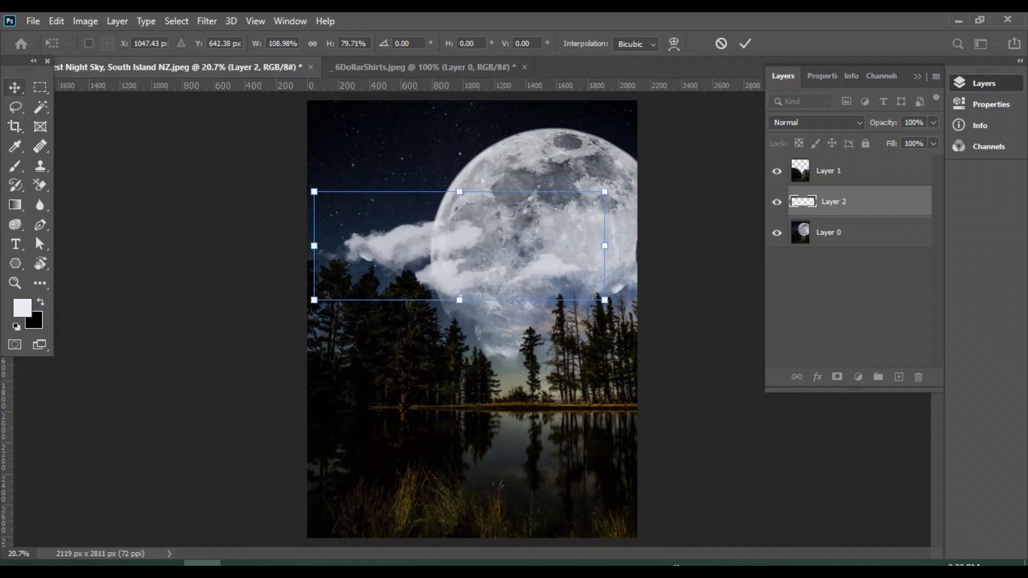
key("Return")
Undo the accidental tree layer copy and reselect the cloud layer, Layer 2
left_click_drag(418, 197, 356, 148, "alt")
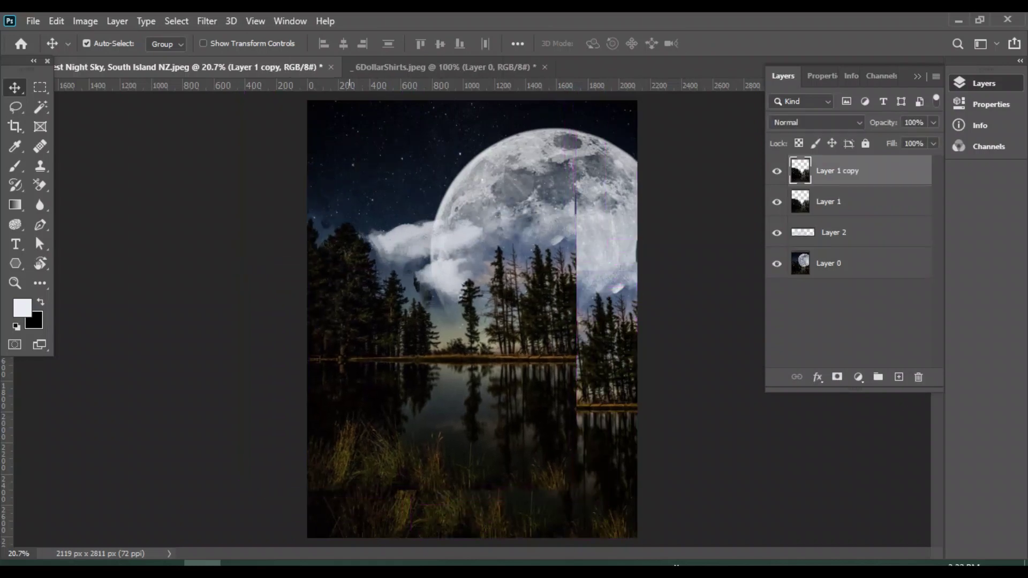
key("ctrl+z")
key("alt+bracketright")
key("alt+bracketleft")
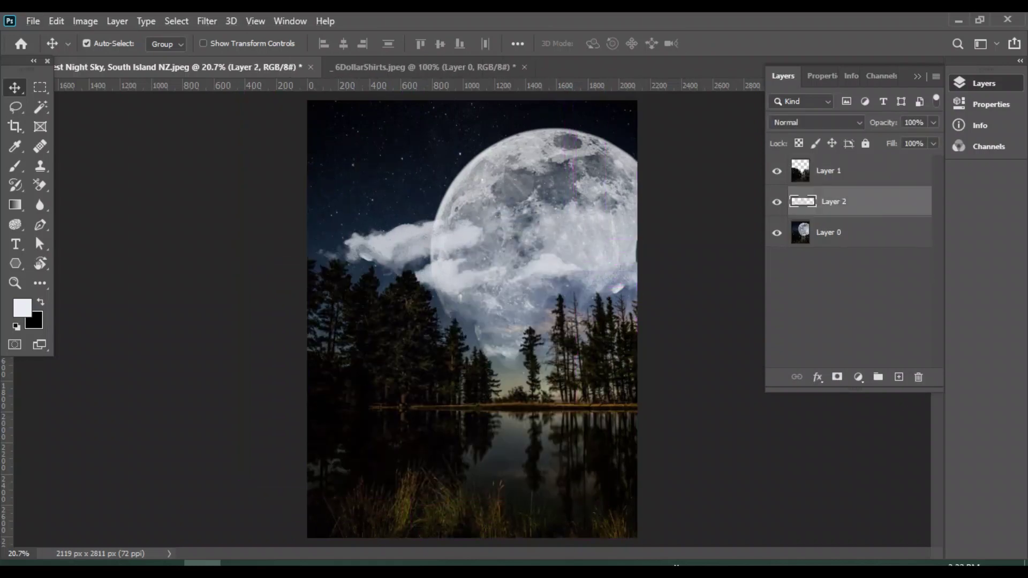